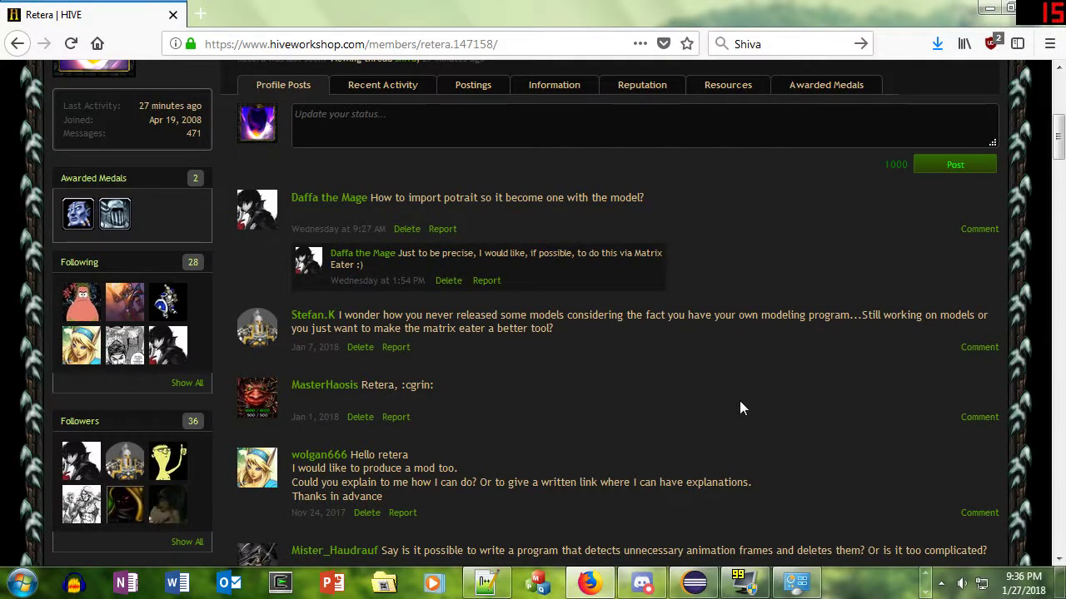
Read the profile post and its comment asking how to merge a portrait into a model with Matrix Eater.
drag(369, 198, 654, 227)
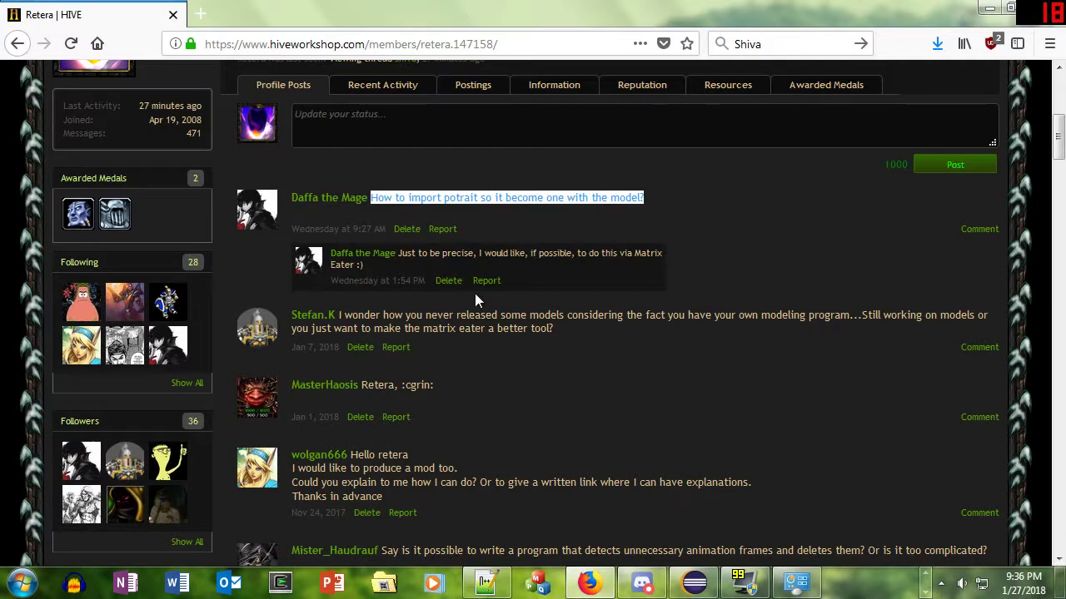
drag(400, 253, 362, 264)
click(645, 262)
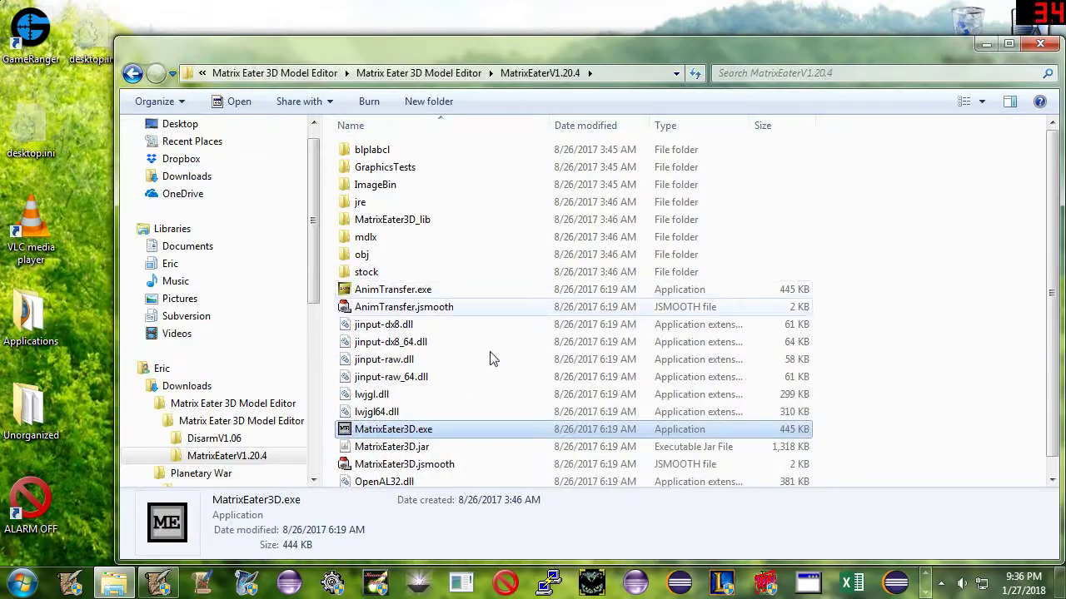
Launch Matrix Eater 3D and fetch the Human melee Footman unit together with its portrait.
double_click(383, 428)
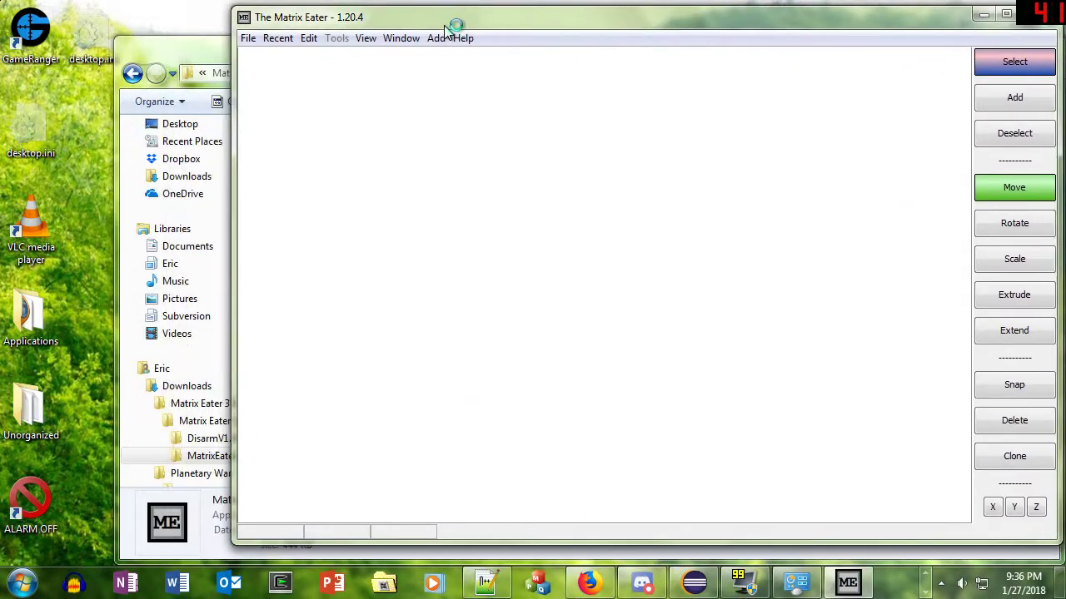
click(277, 38)
mouse_move(260, 94)
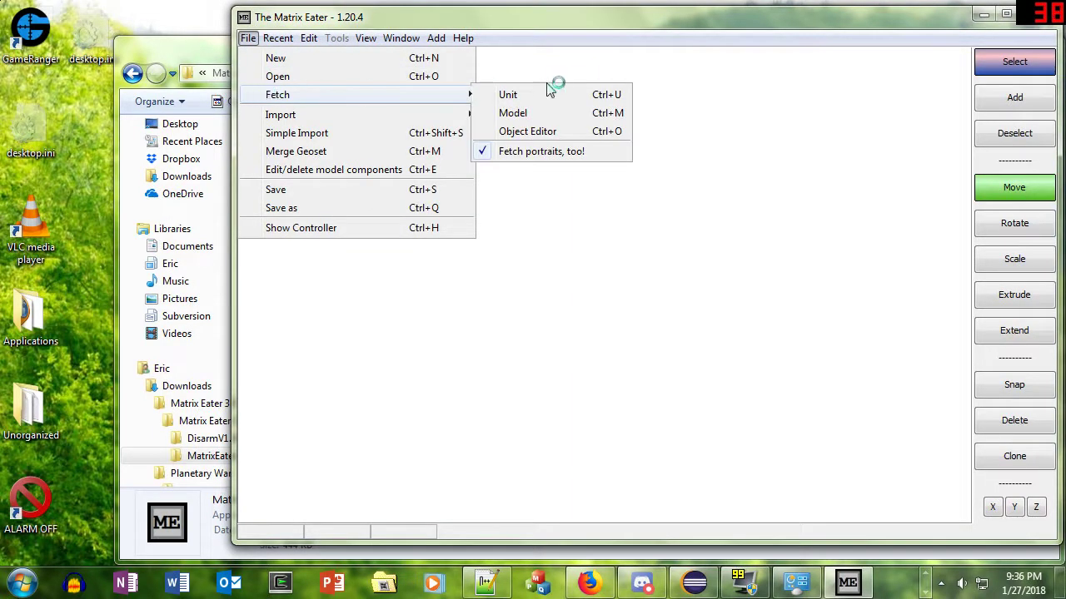
click(547, 95)
click(553, 174)
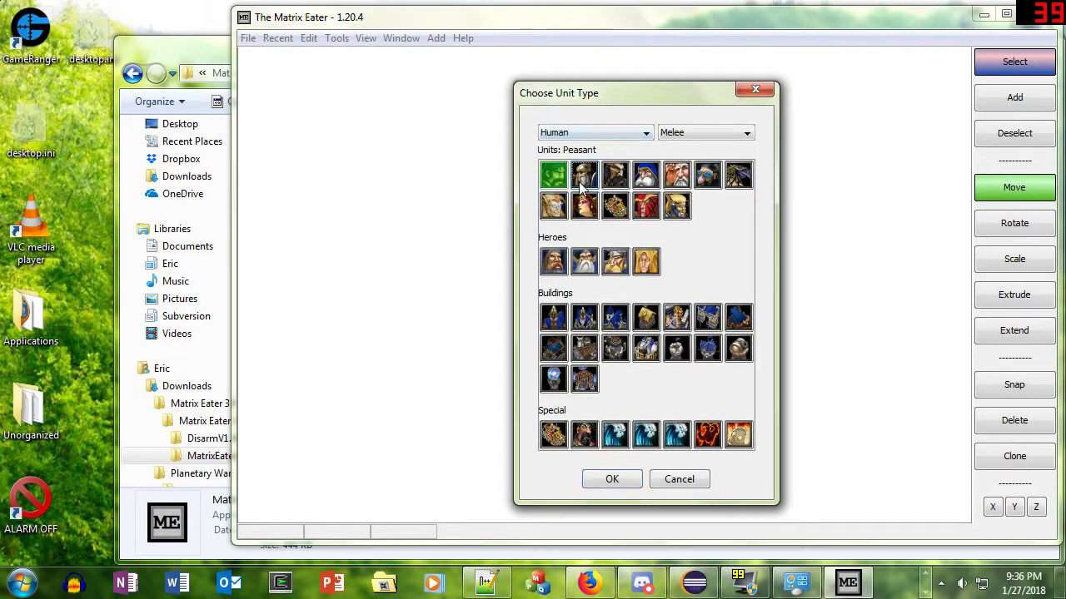
click(631, 477)
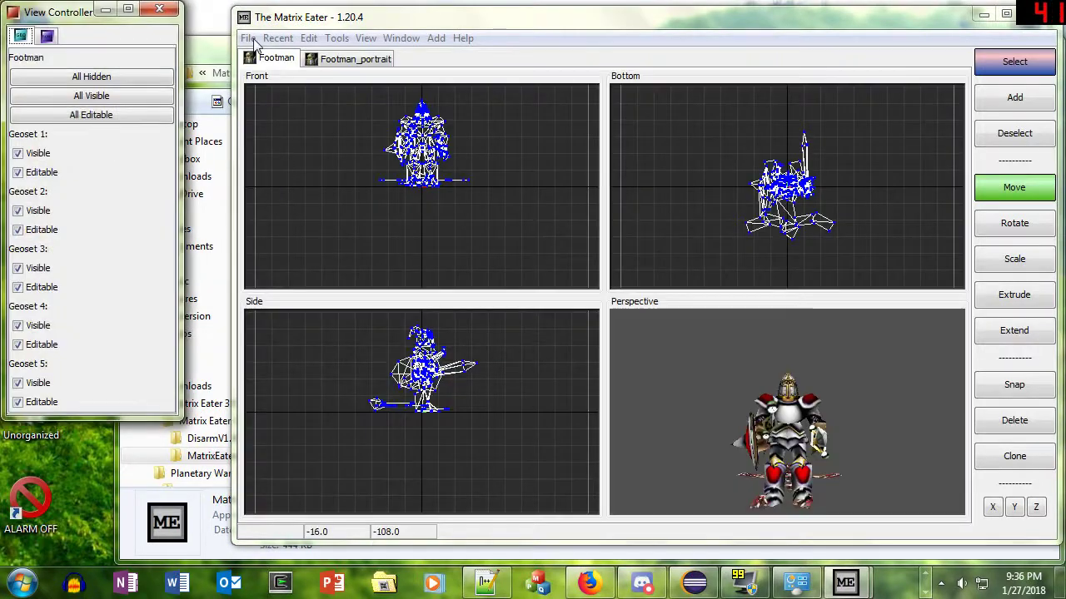
Check the option that fetches portraits too, and view the Footman_portrait model.
click(249, 38)
mouse_move(466, 95)
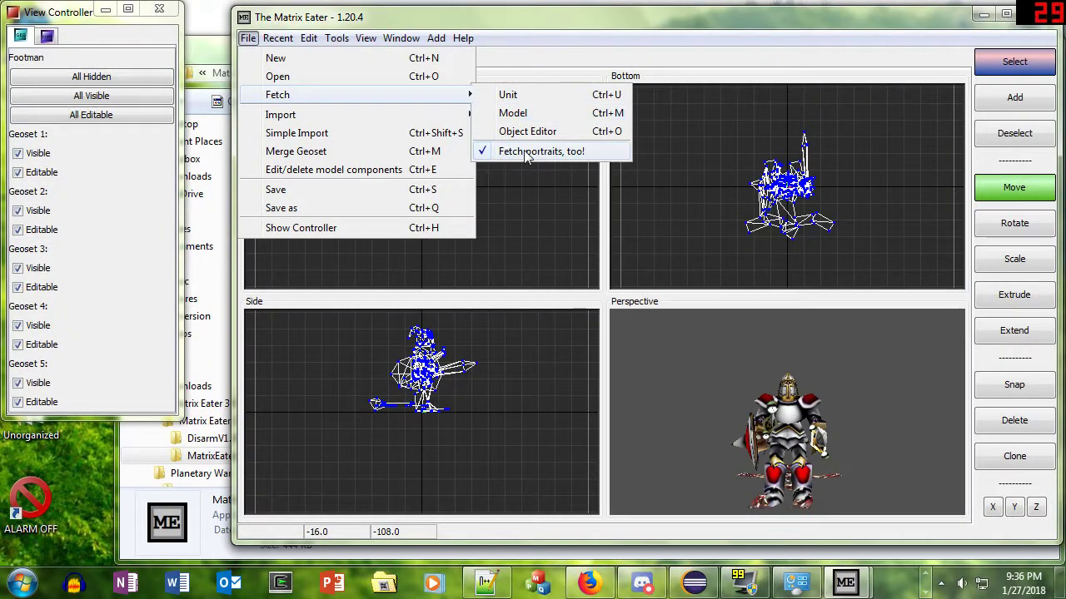
click(534, 193)
click(343, 59)
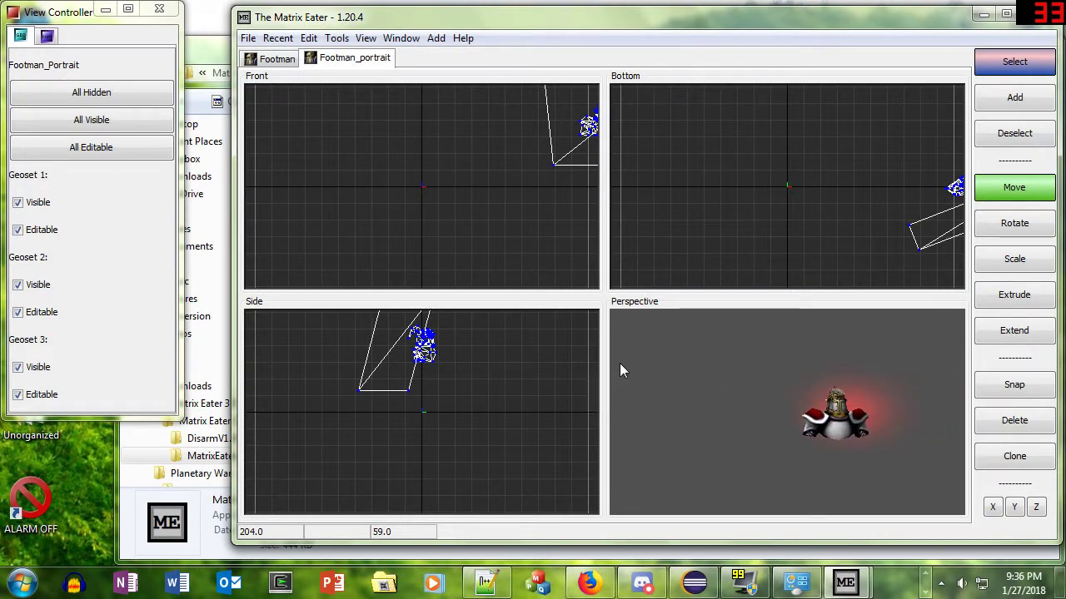
Start importing the Footman_Portrait workspace item into the Footman model, with the import window maximized.
click(255, 64)
click(248, 38)
mouse_move(262, 114)
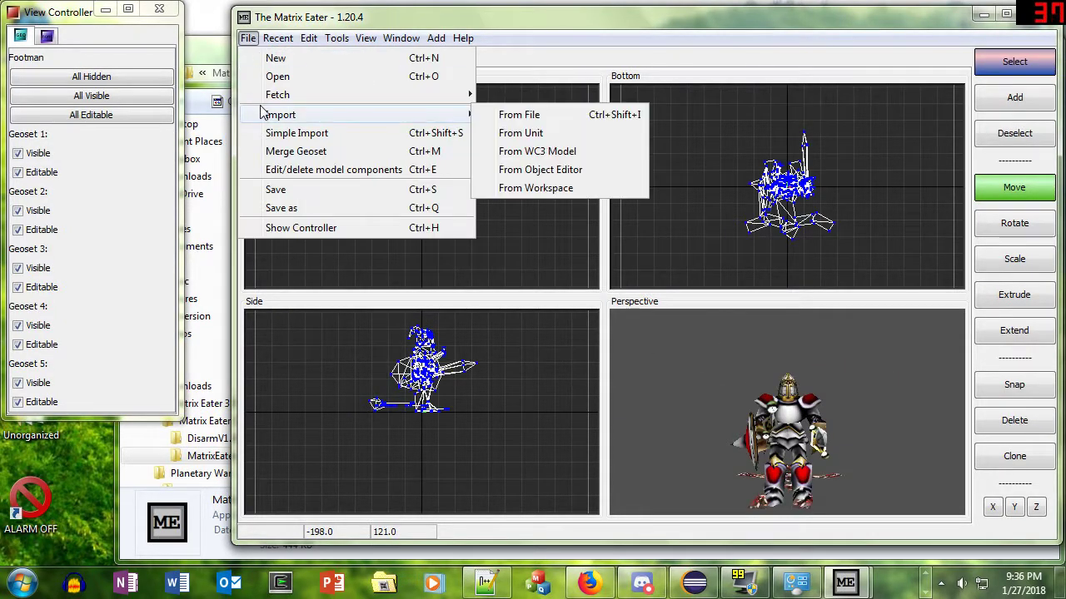
click(554, 190)
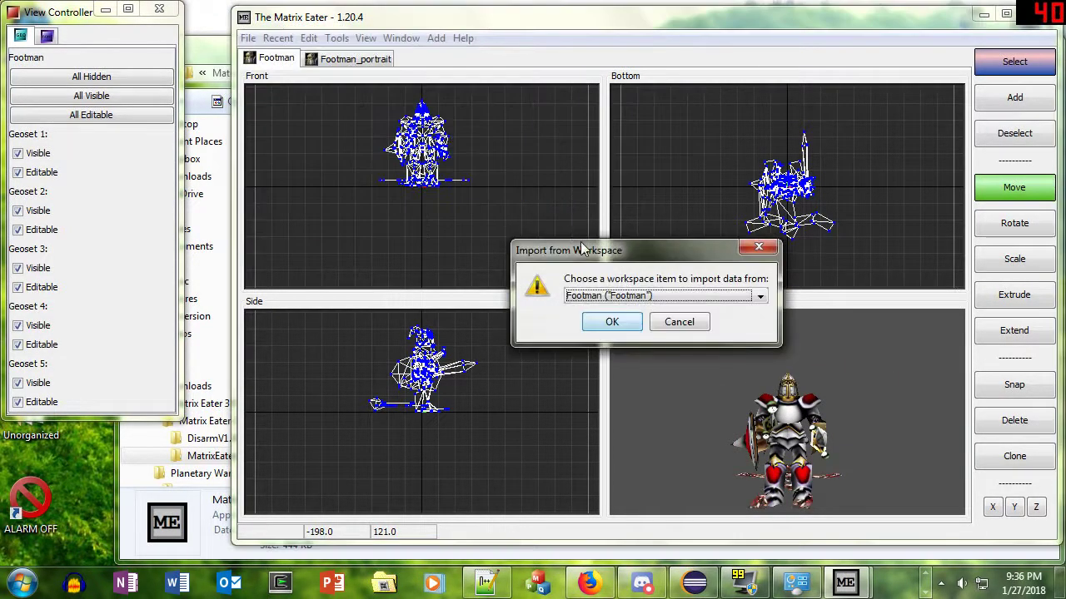
click(623, 298)
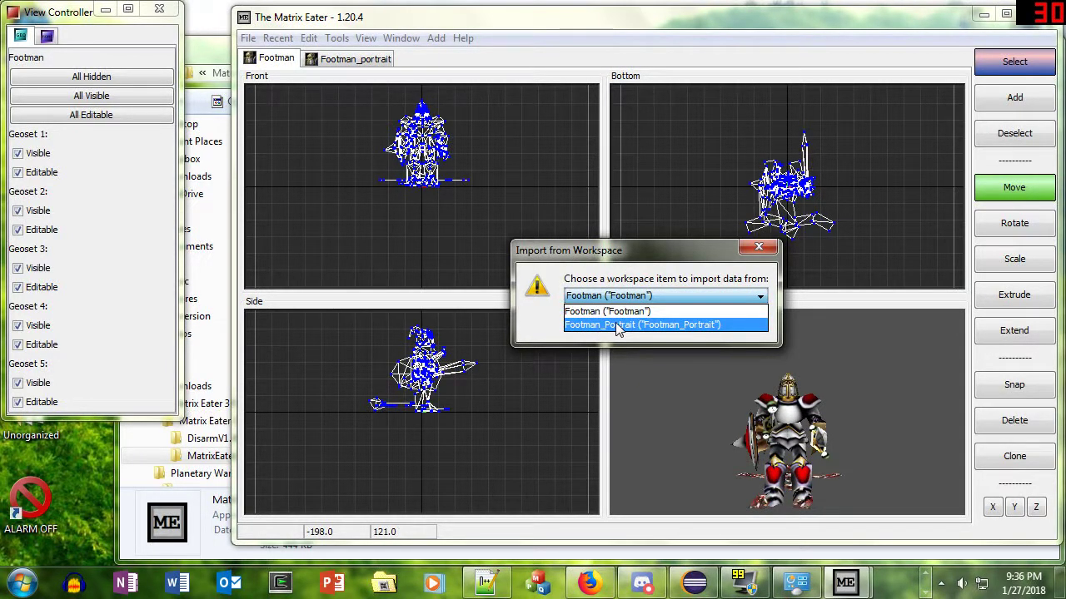
click(617, 326)
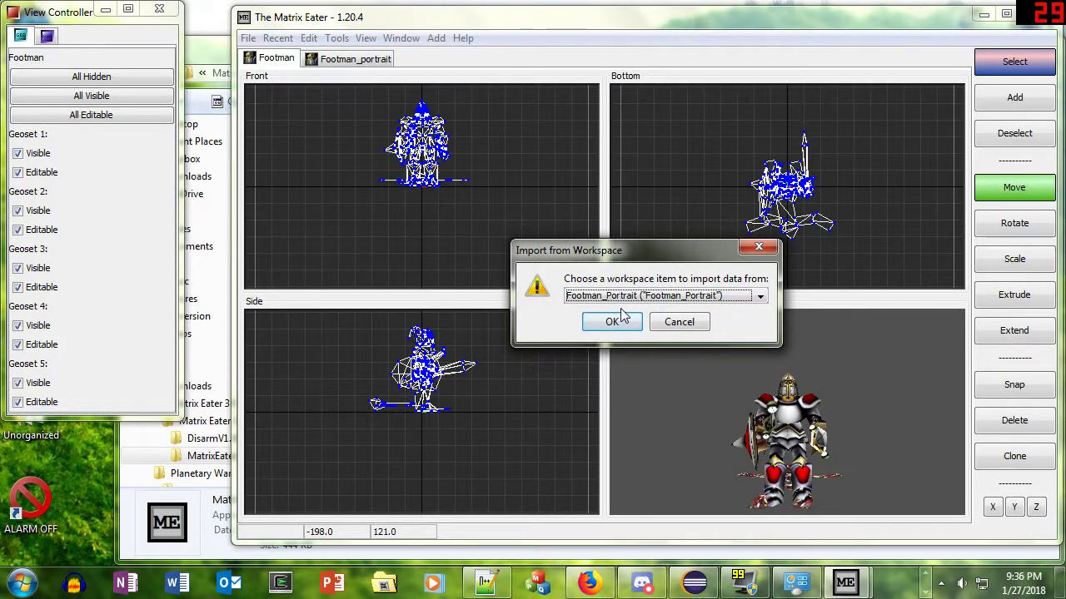
click(614, 321)
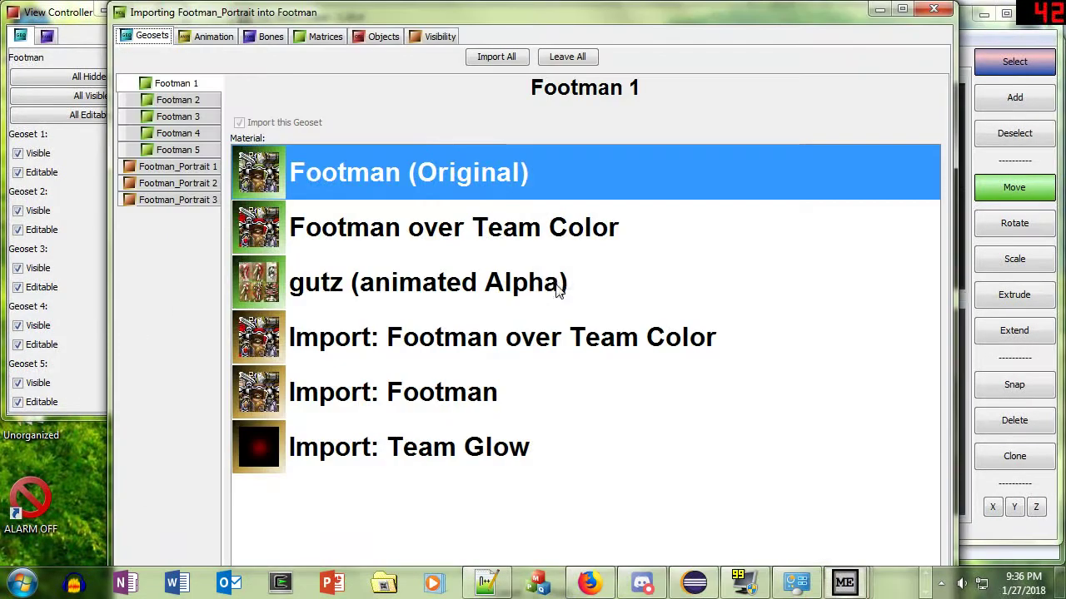
double_click(441, 13)
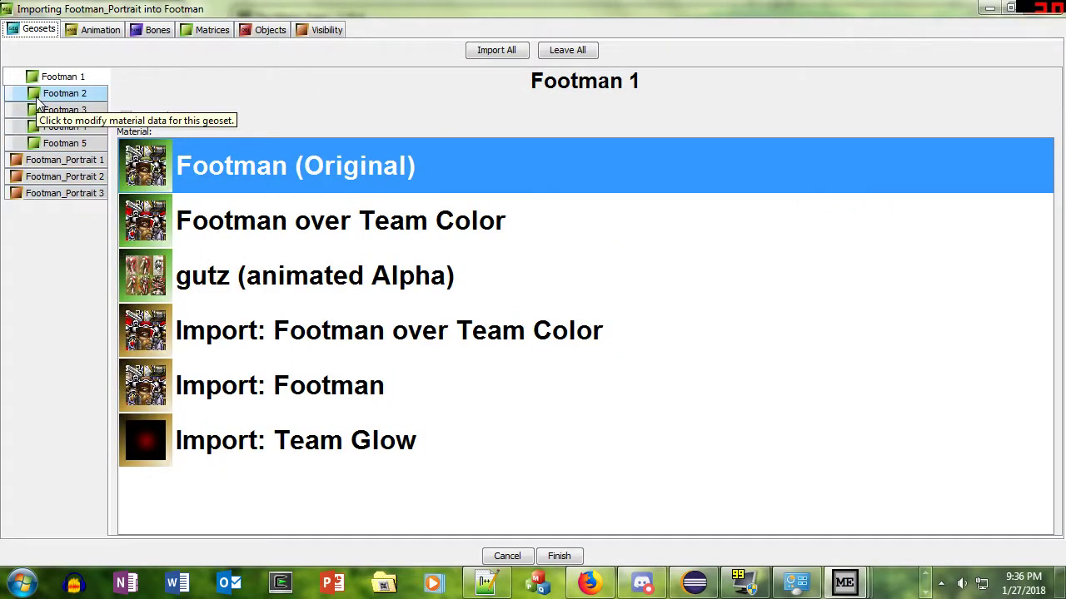
Examine the import settings for the portrait's geosets, animation sequences, bones and matrices.
click(77, 176)
click(75, 162)
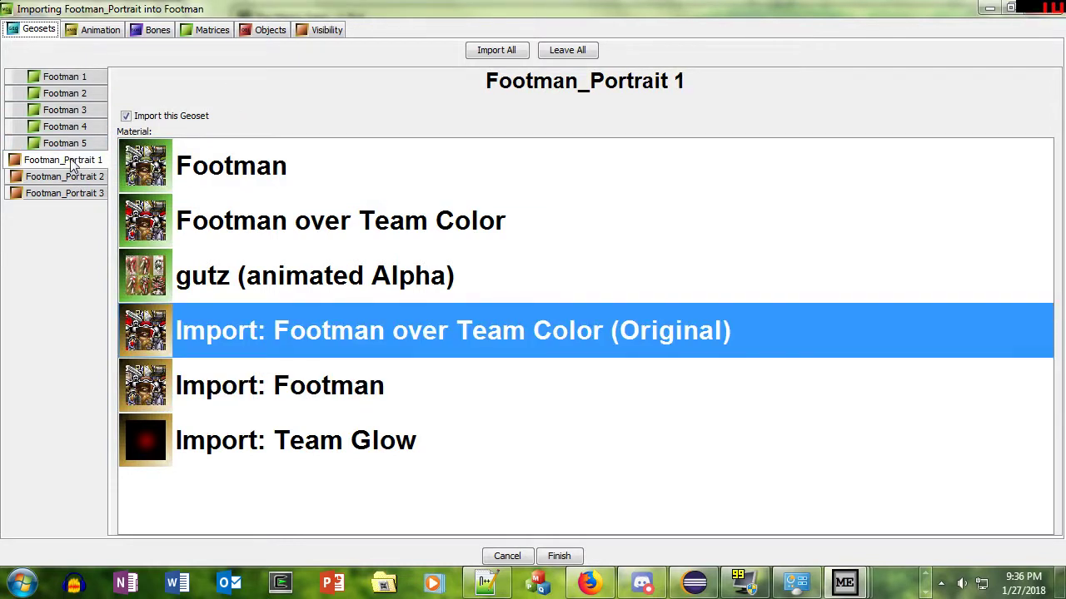
click(65, 176)
click(66, 194)
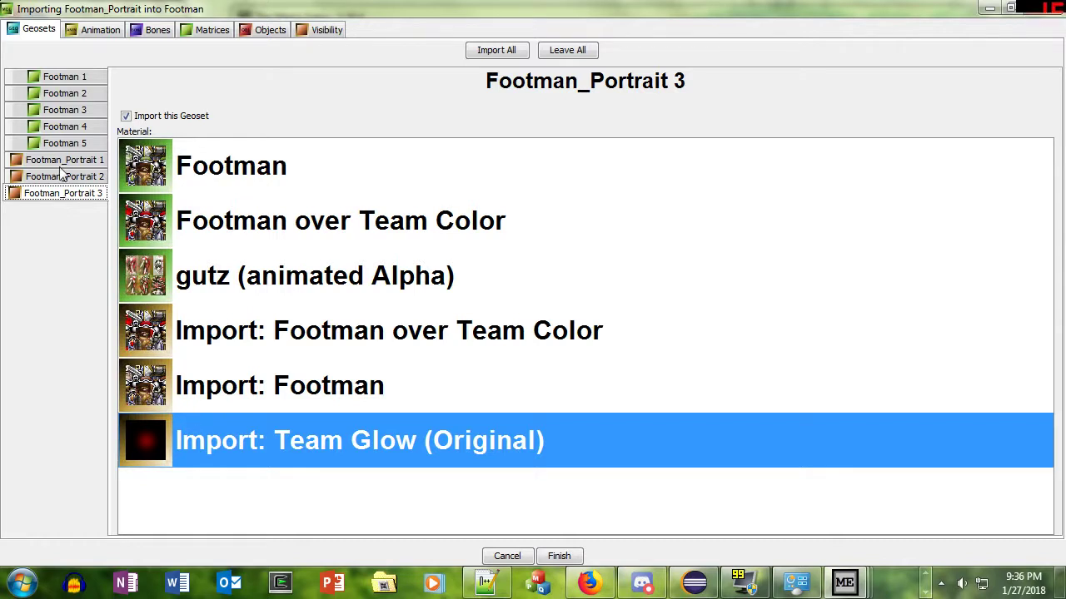
click(81, 36)
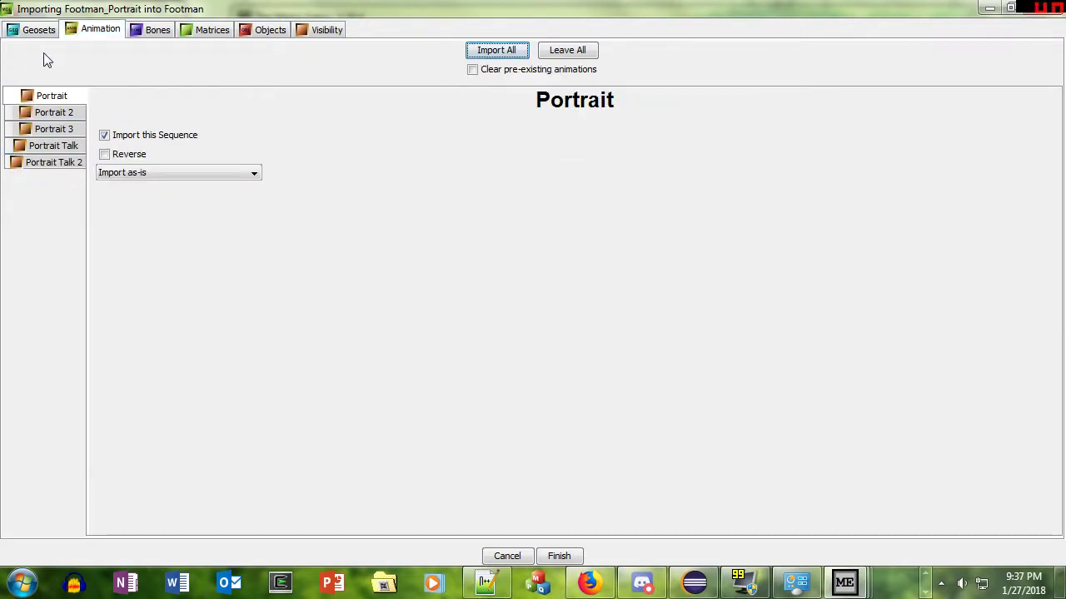
click(42, 117)
click(38, 131)
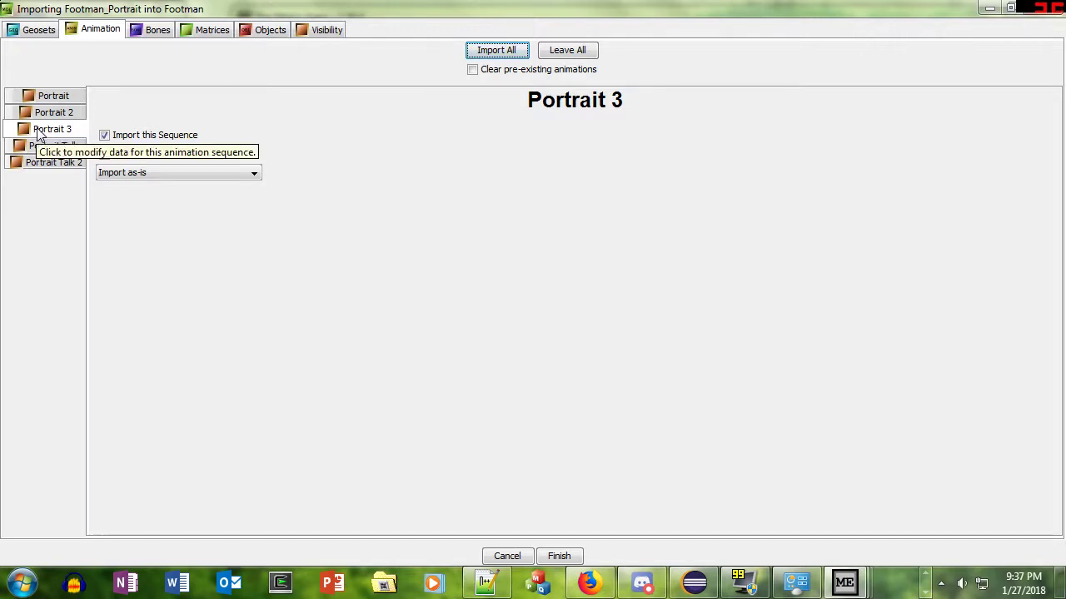
click(158, 33)
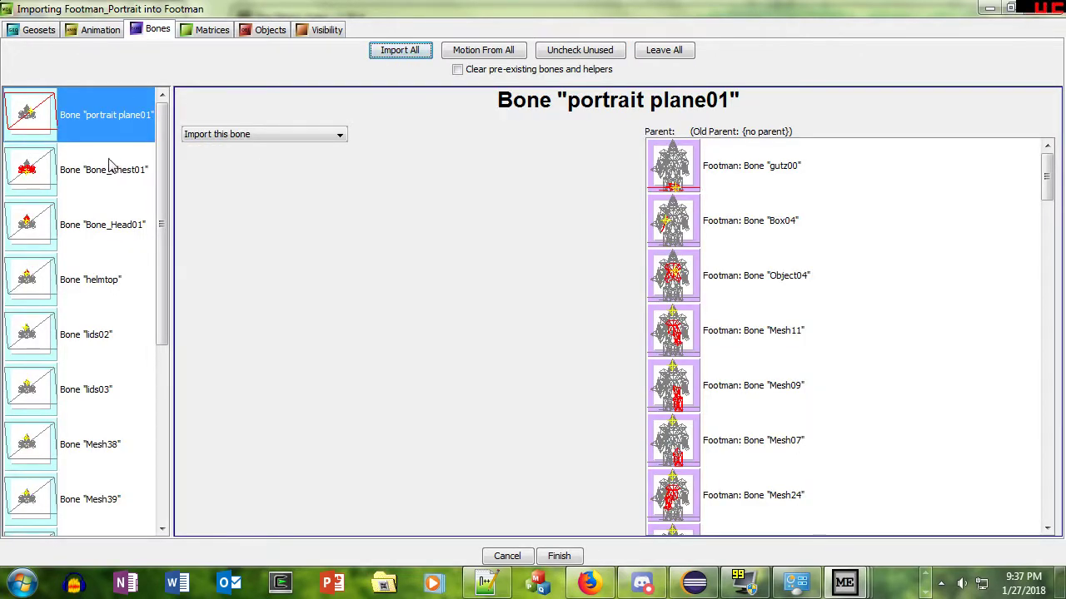
scroll(106, 171, down, 2)
scroll(100, 185, up, 2)
click(208, 30)
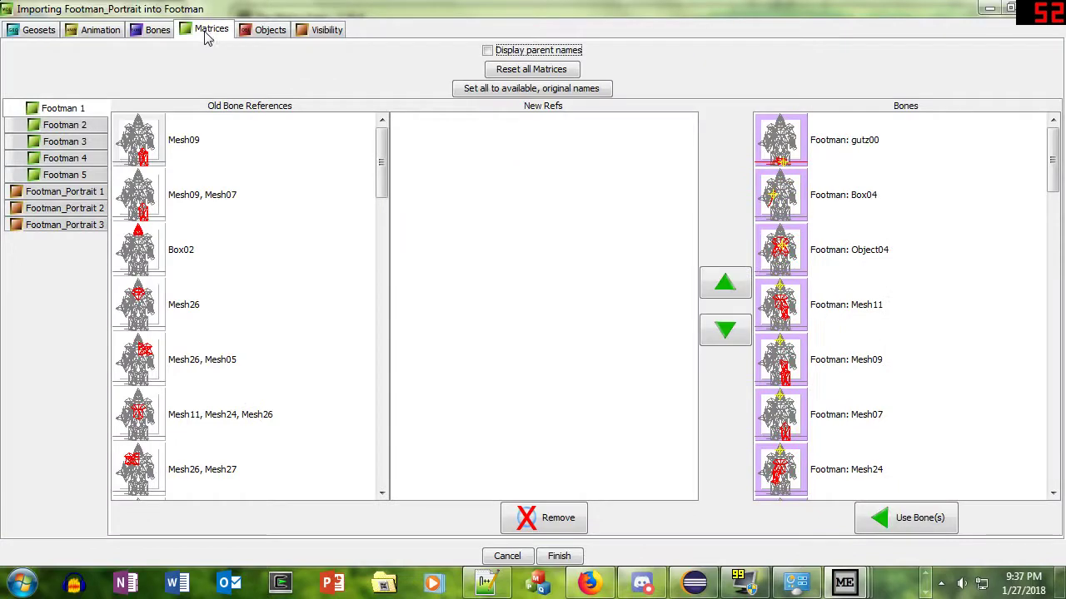
Exclude the Chest Ref01 attachment from the objects being imported.
click(268, 31)
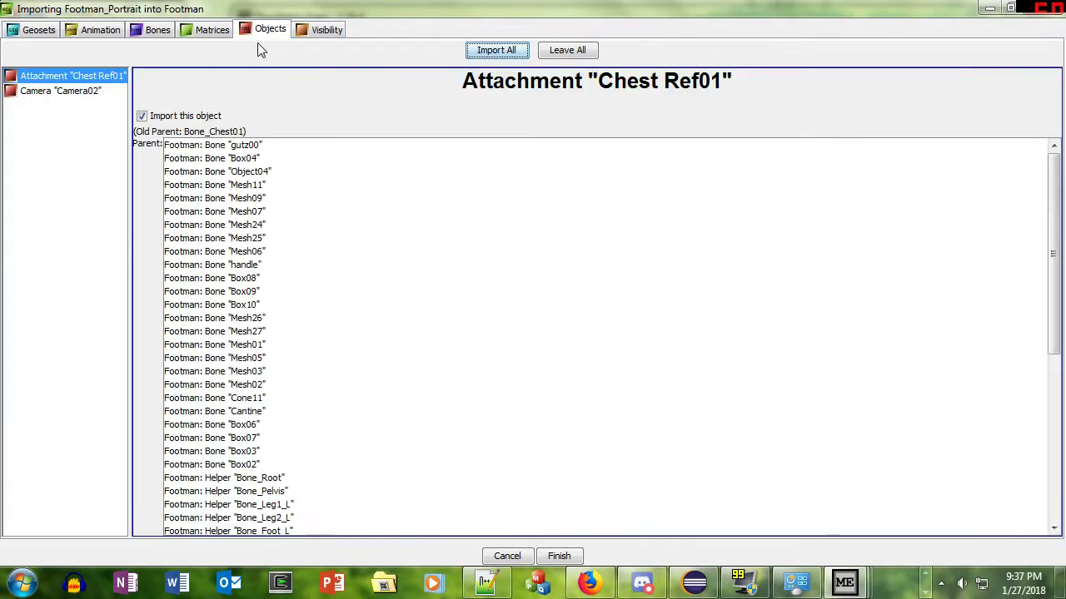
click(100, 98)
click(98, 76)
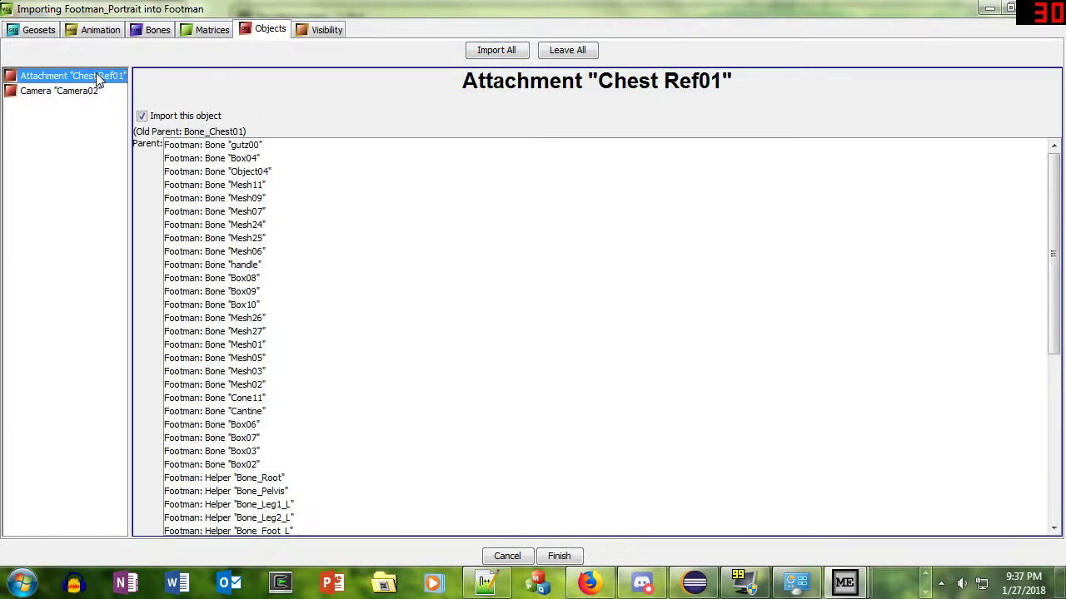
click(154, 121)
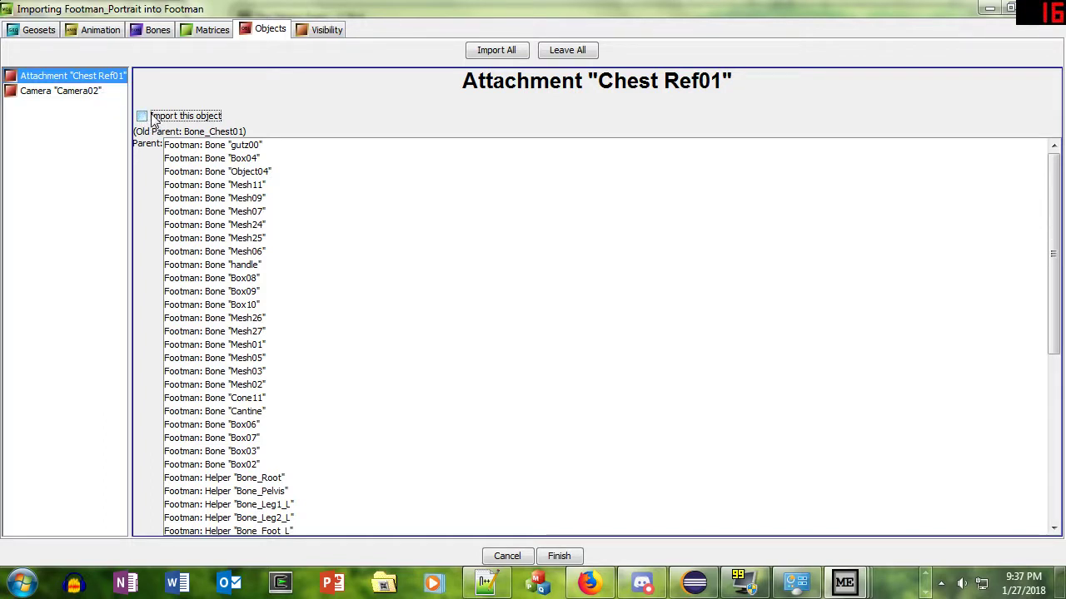
Set imported animation visibility to Not visible for Footman Geosets 1 to 5 and all the Footman Ref attachments.
click(320, 30)
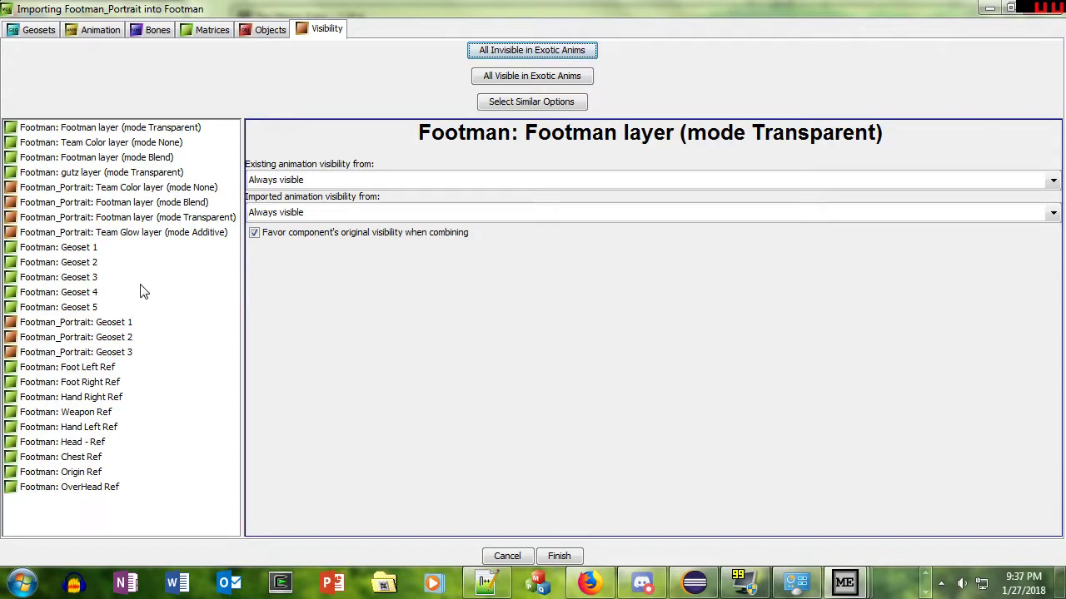
click(283, 32)
click(303, 32)
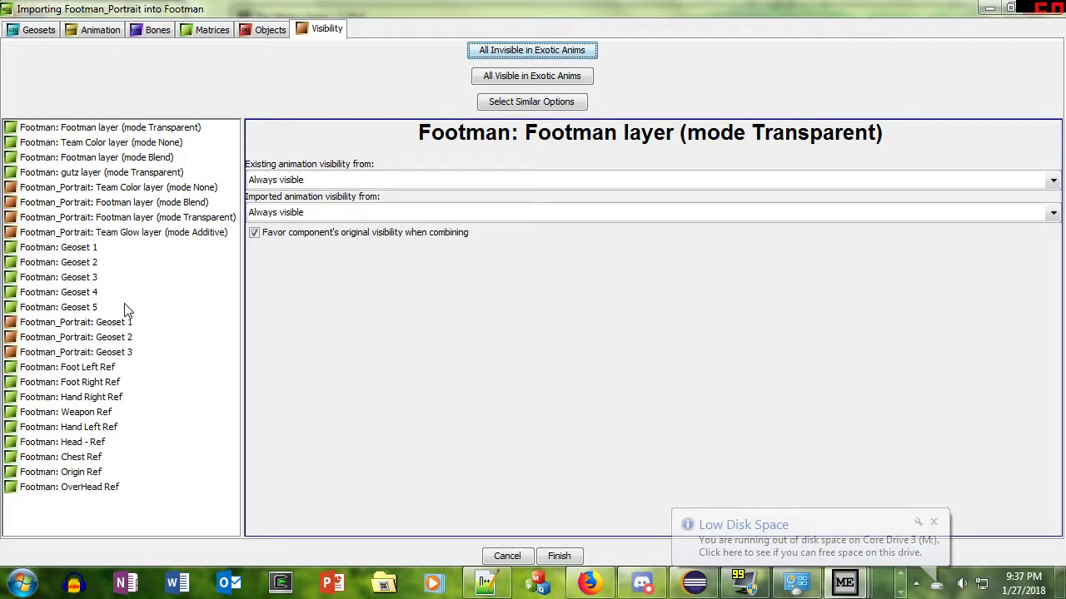
click(106, 254)
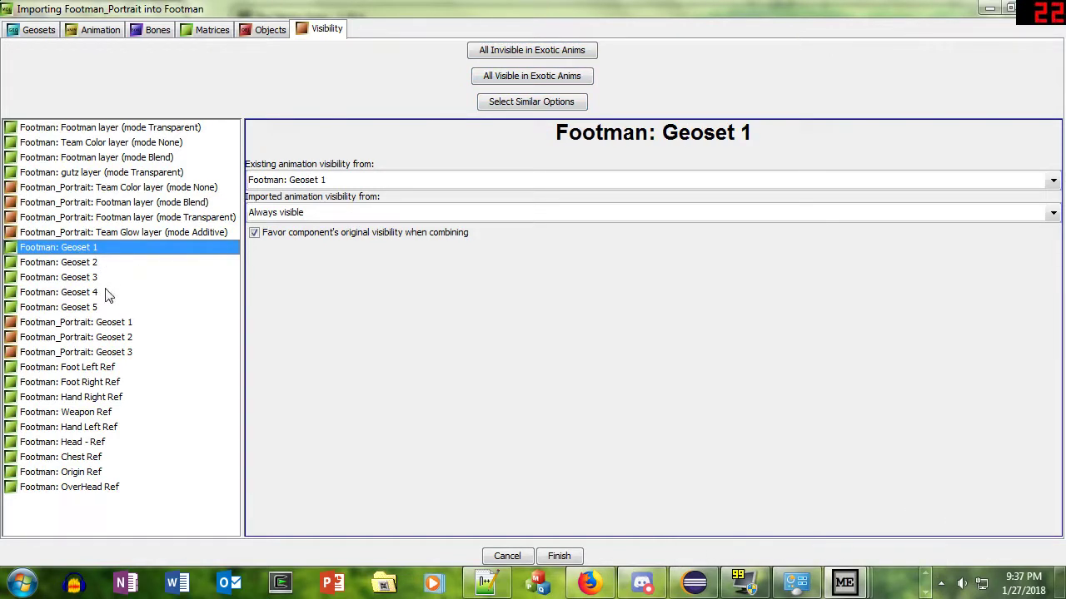
shift+click(103, 499)
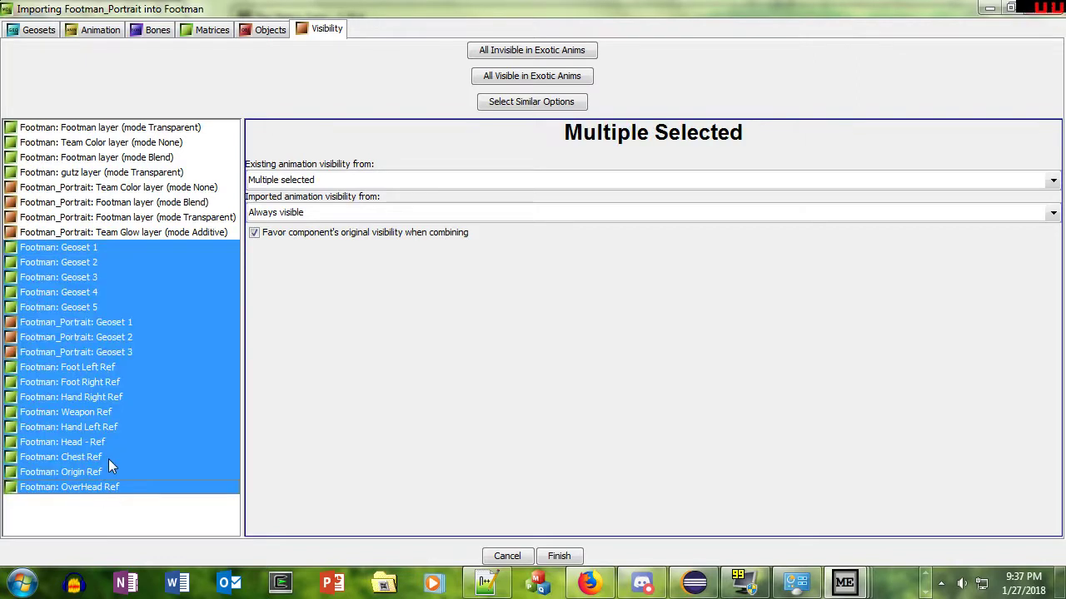
ctrl+click(120, 352)
ctrl+click(125, 337)
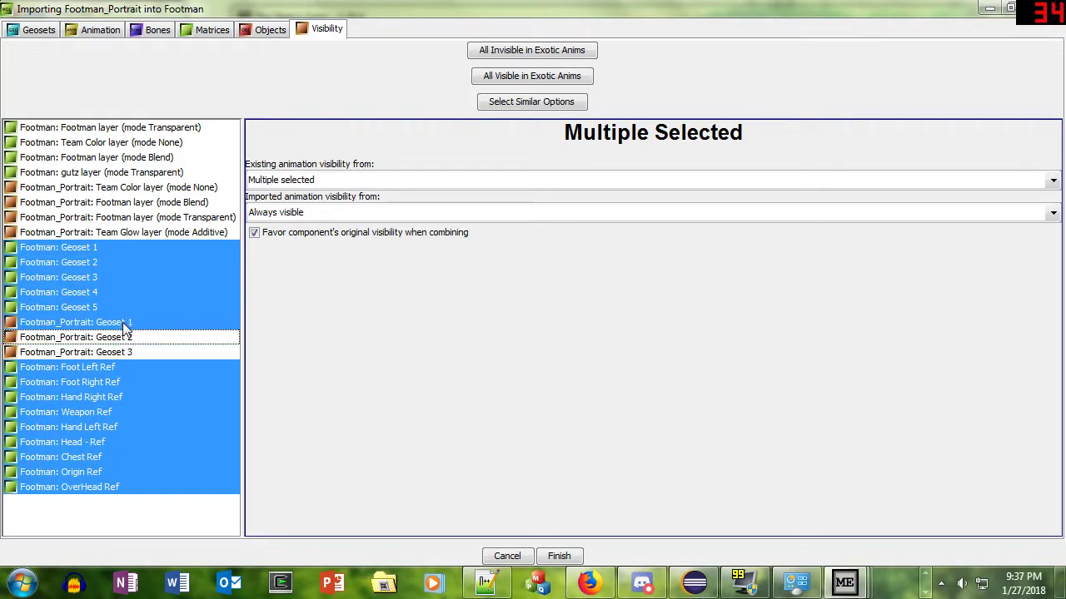
ctrl+click(129, 322)
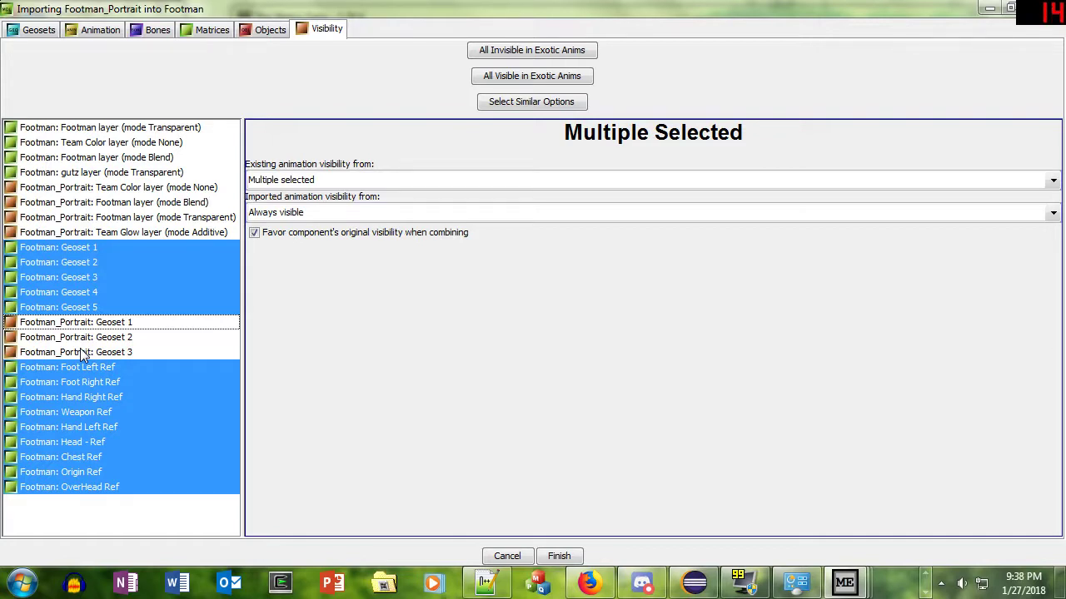
click(293, 214)
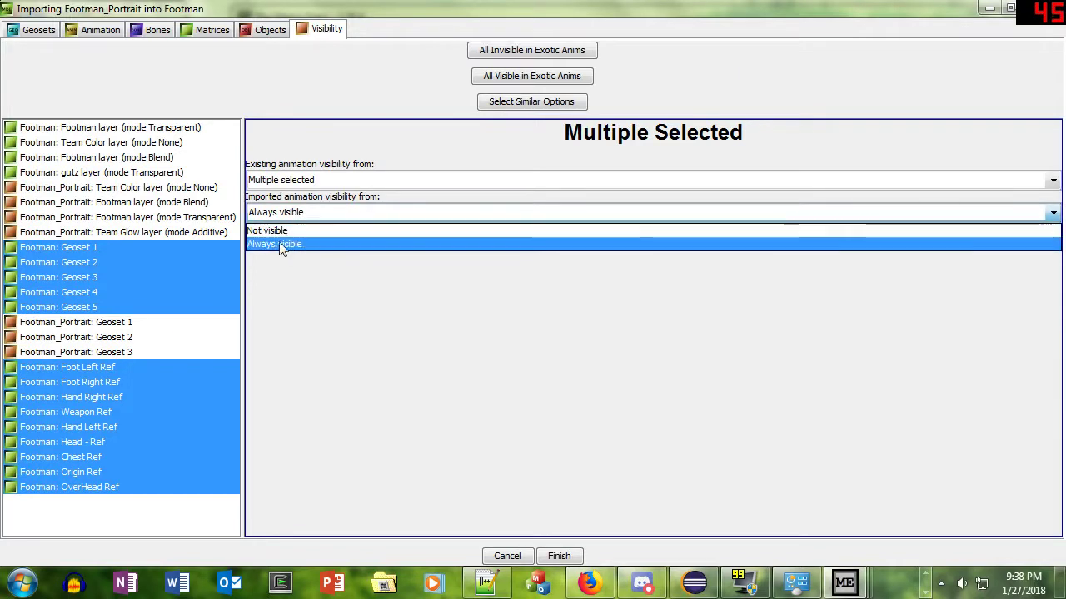
click(284, 234)
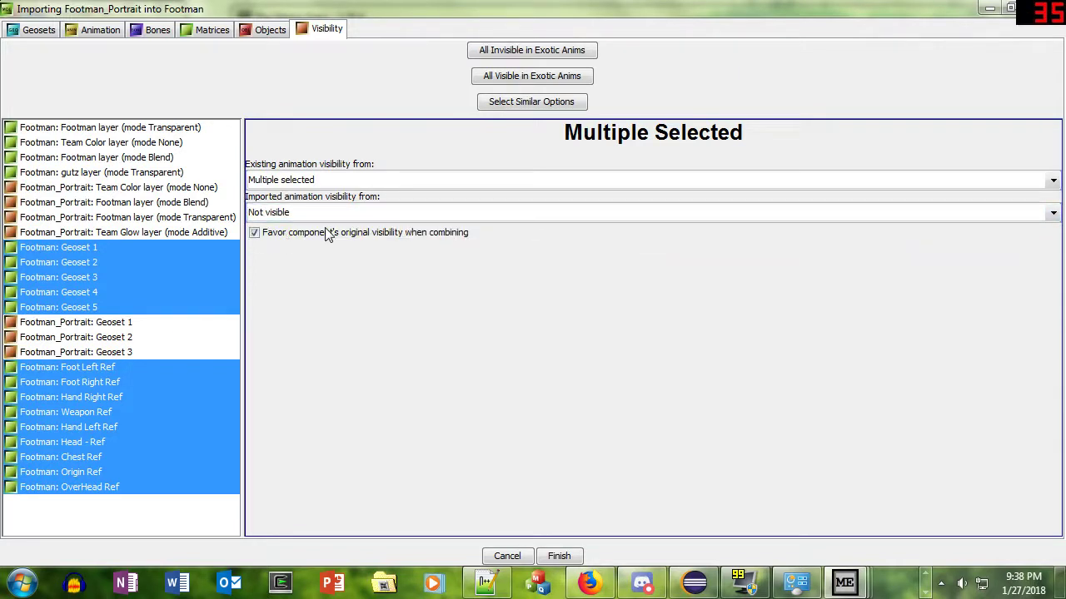
Set existing animation visibility to Not visible for Footman_Portrait Geosets 1 to 3.
click(125, 325)
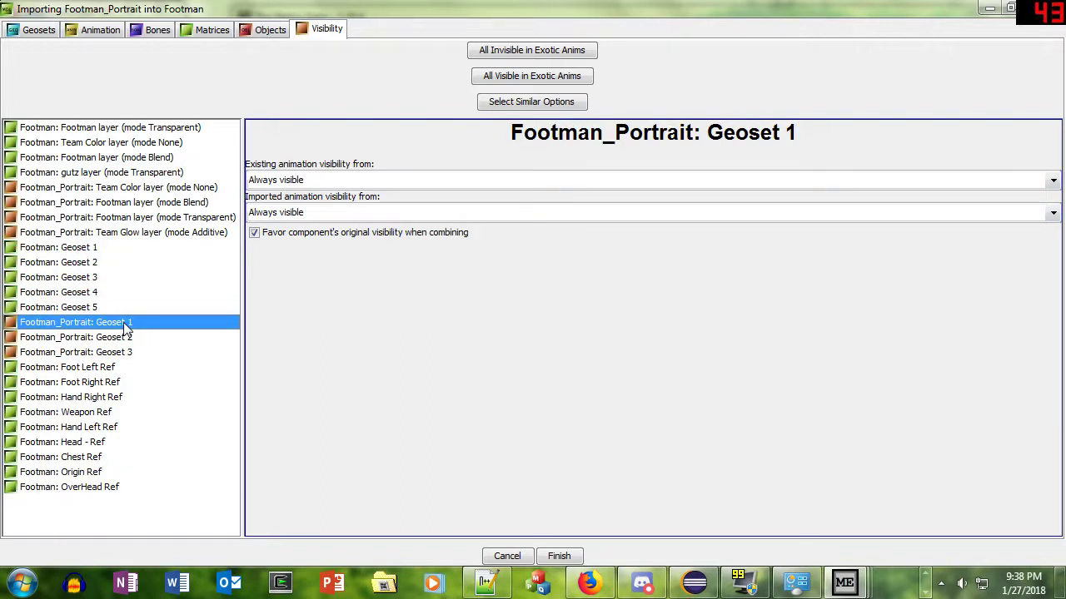
shift+click(129, 352)
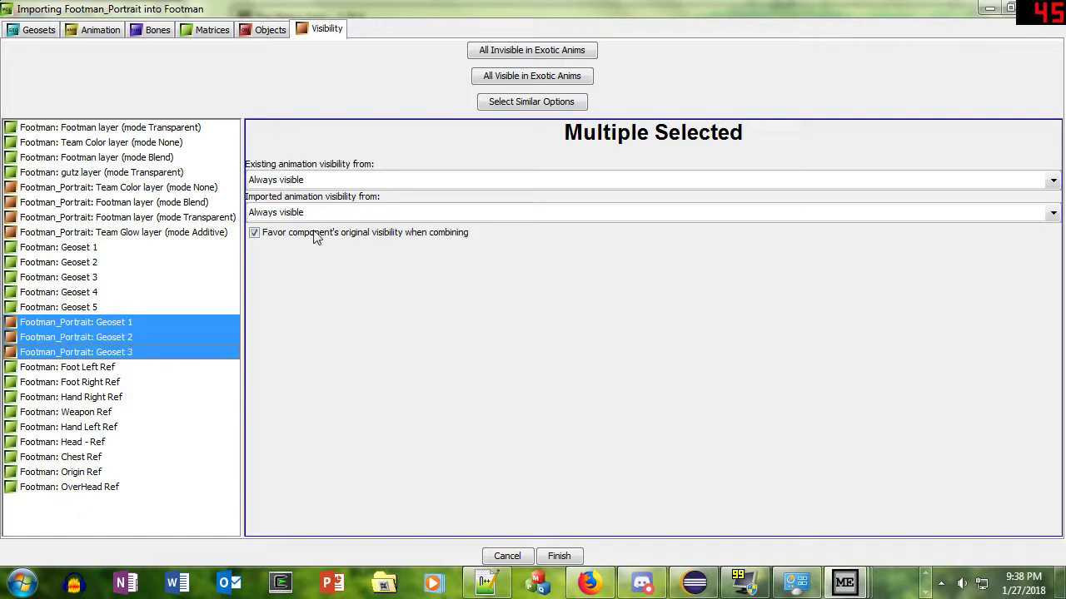
click(307, 182)
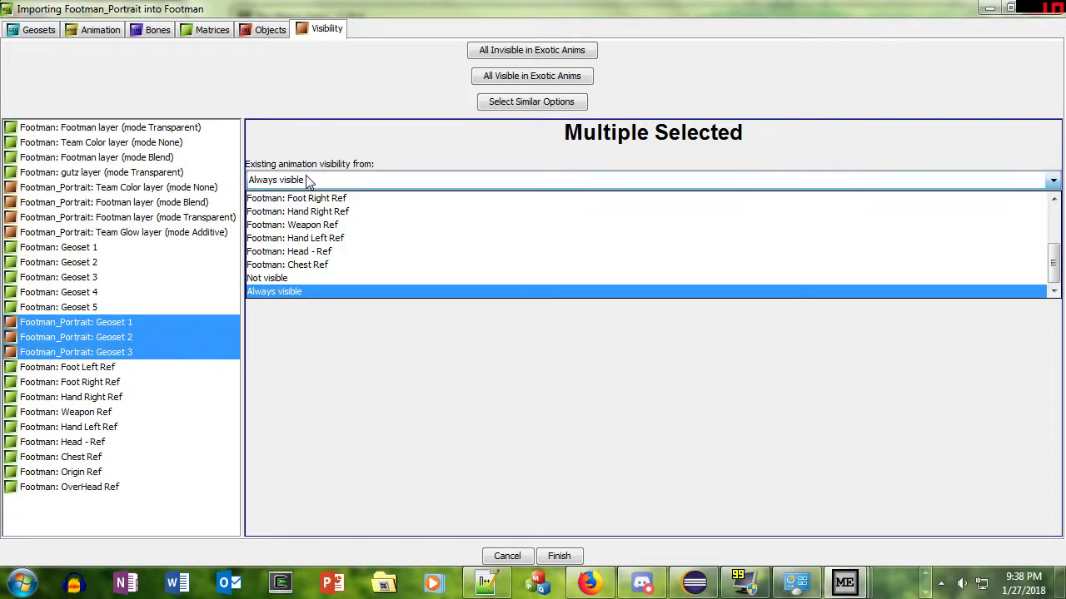
click(338, 277)
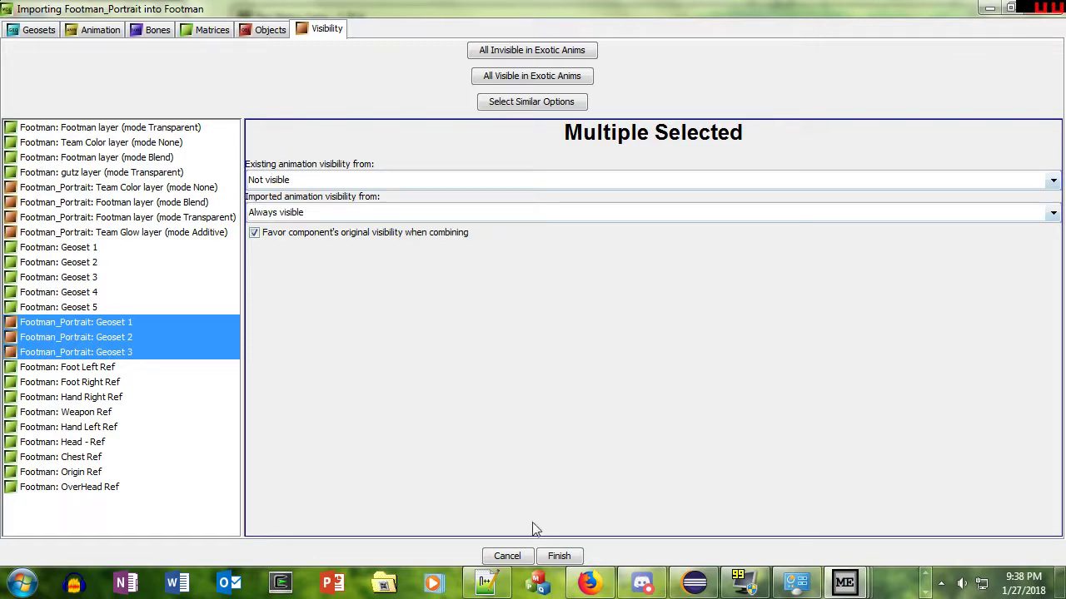
Finish importing the portrait and save the combined model as FoomtanWhoHasPortrait in the Warcraft III Binary Model format.
click(558, 556)
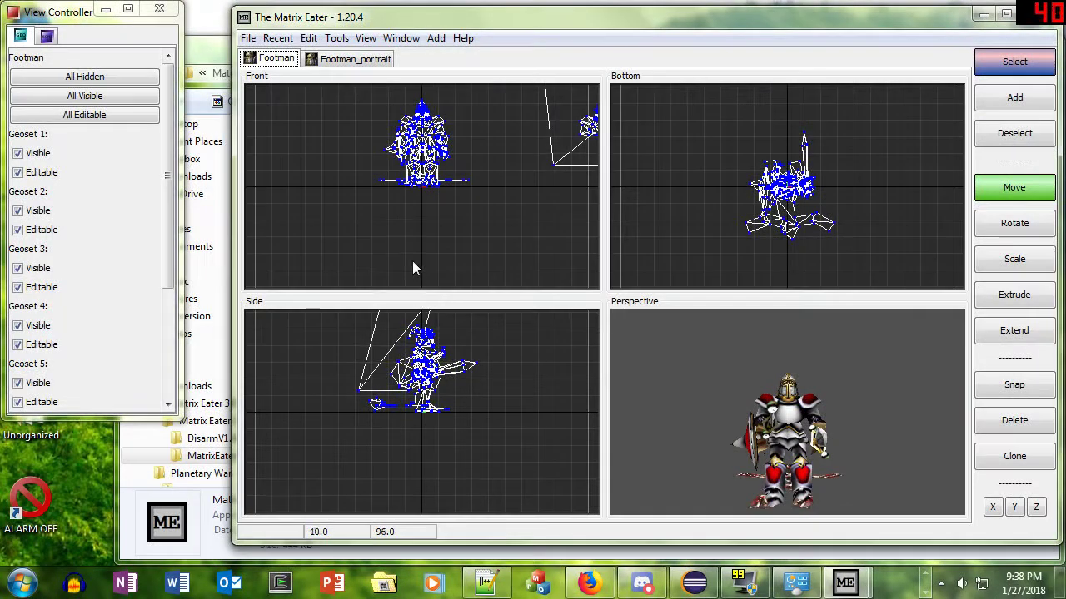
click(249, 37)
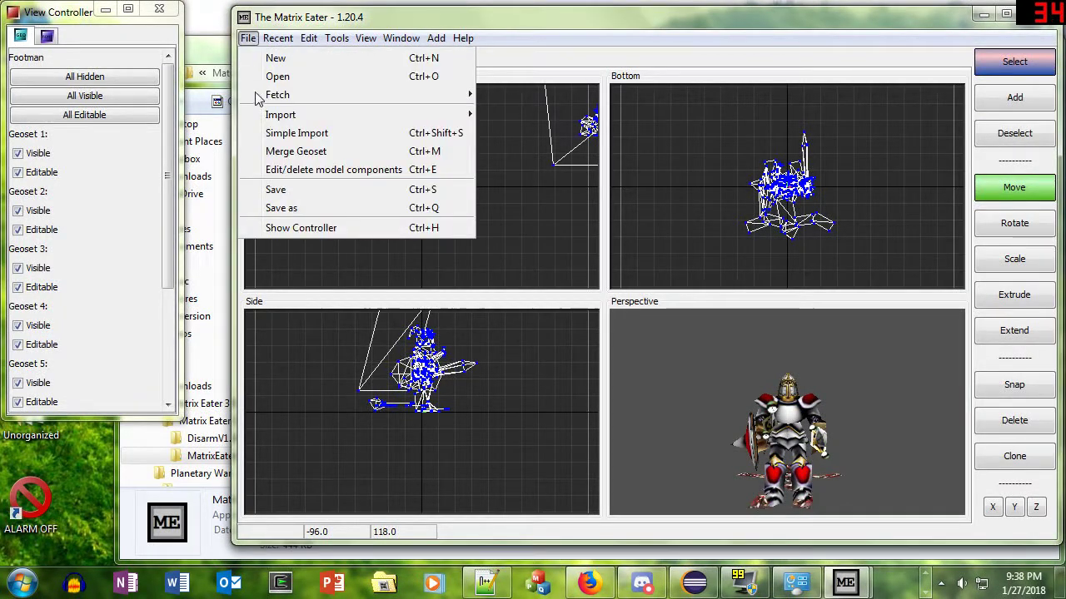
click(278, 207)
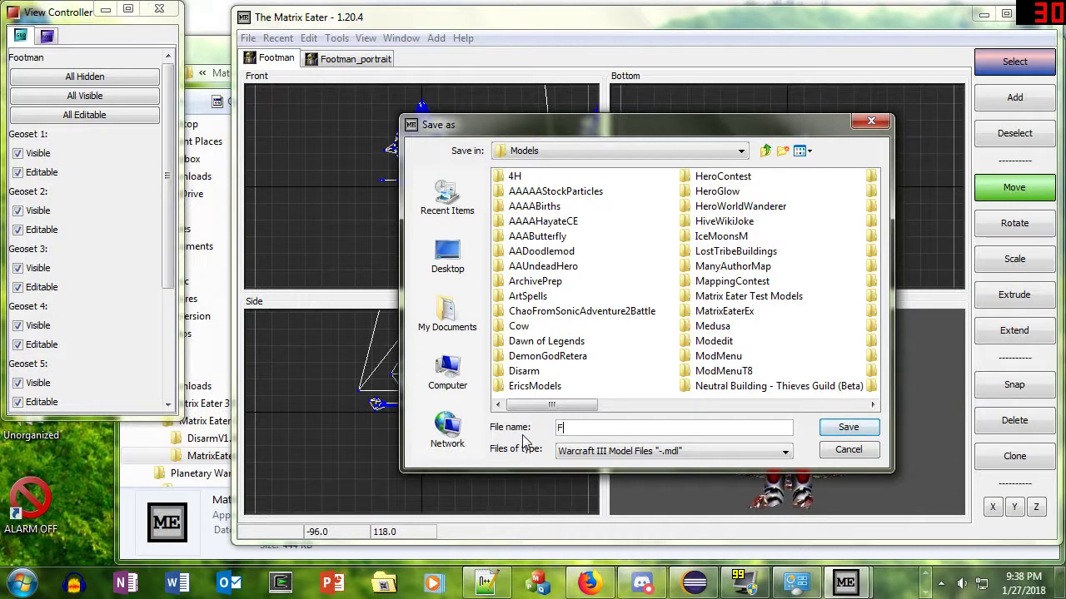
text(mtanWhoW)
text(asPortrait)
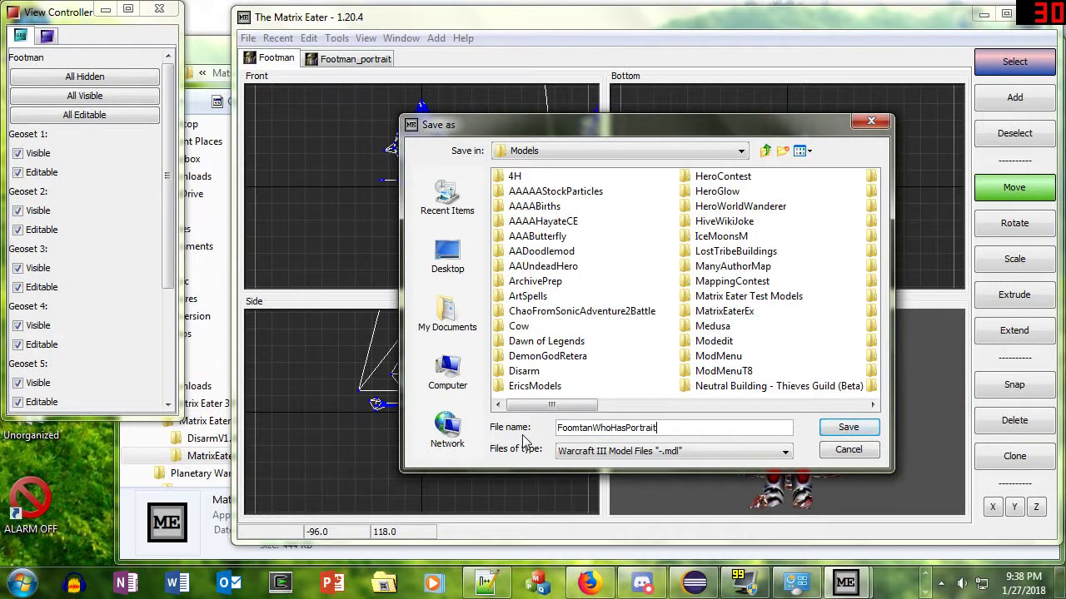
click(680, 460)
click(675, 478)
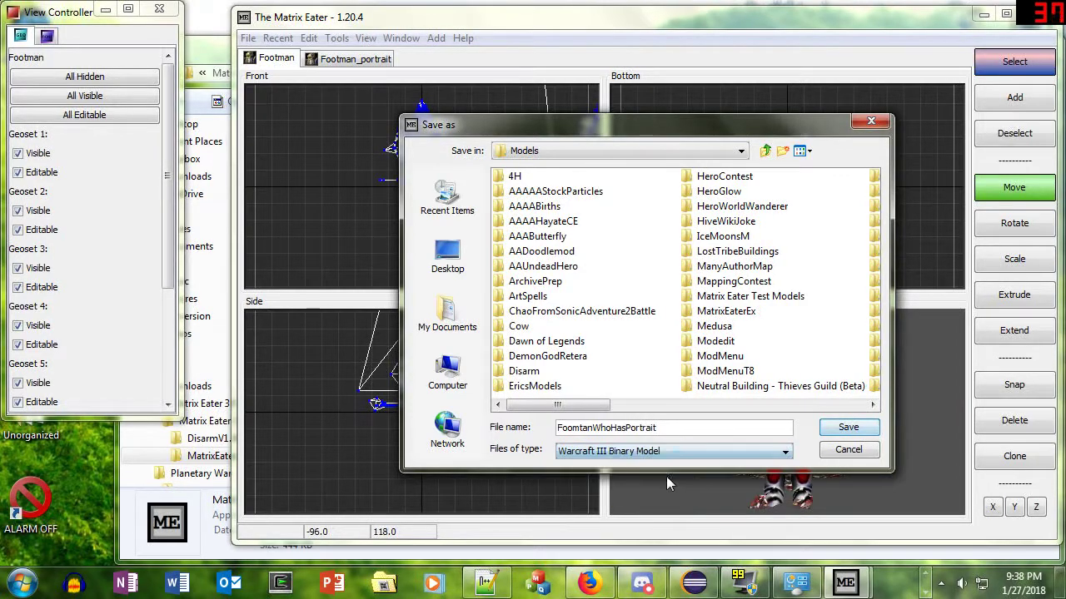
click(848, 428)
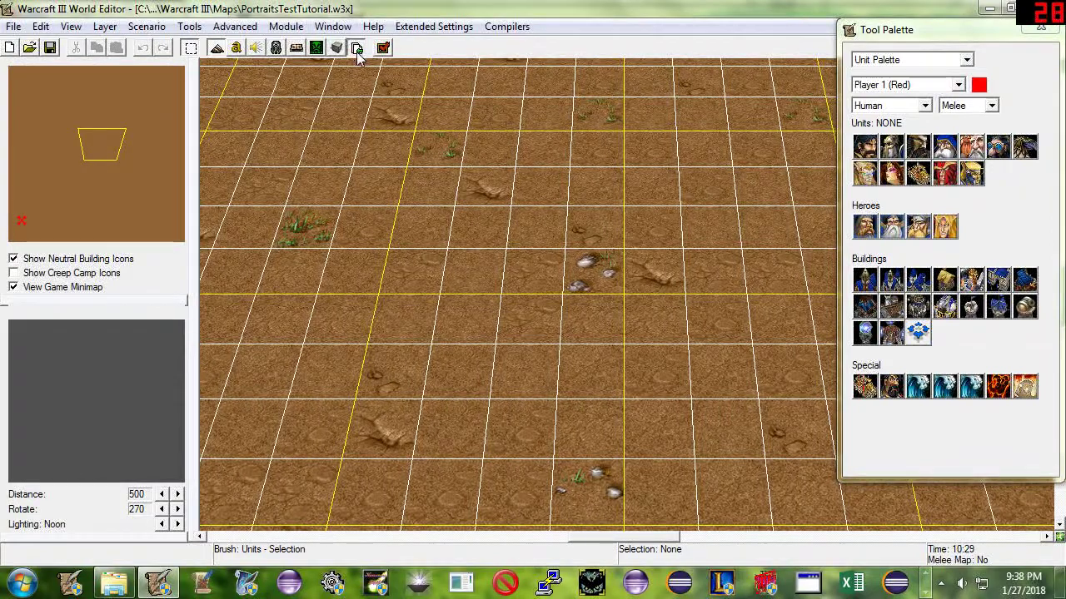
In the Warcraft III World Editor, import FoomtanWhoHasPortrait.mdx into the PortraitsTestTutorial map and save the map.
click(356, 44)
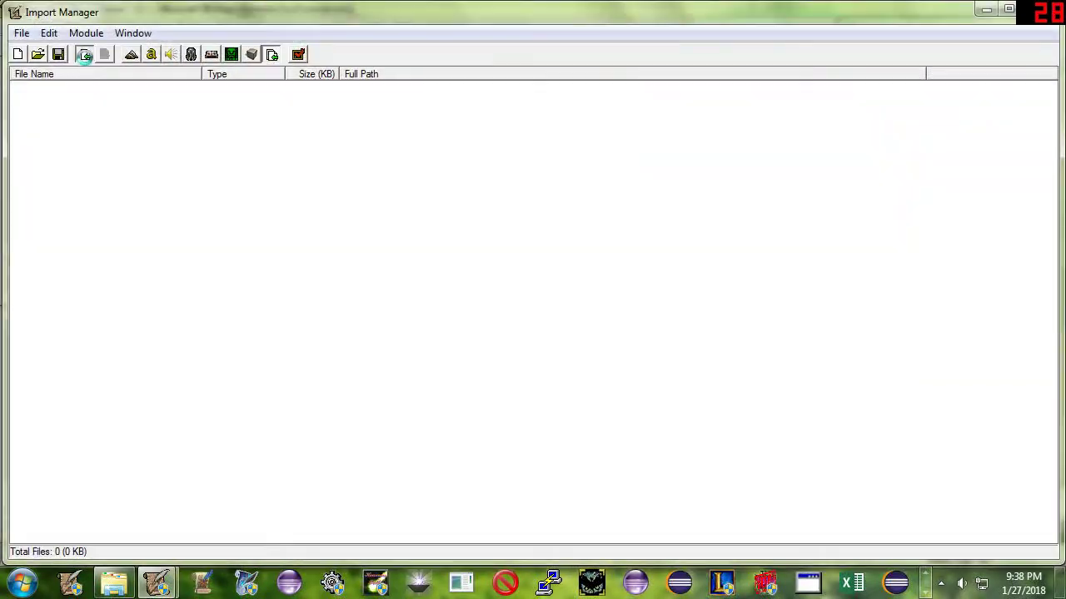
click(84, 55)
scroll(583, 207, down, 15)
scroll(488, 257, up, 3)
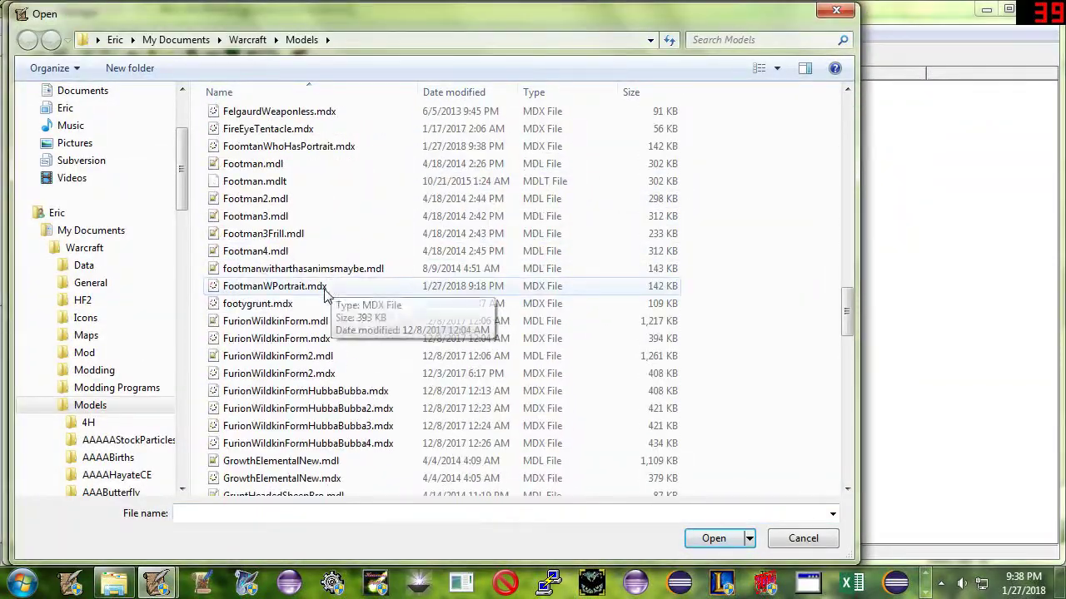
click(325, 288)
scroll(323, 298, up, 4)
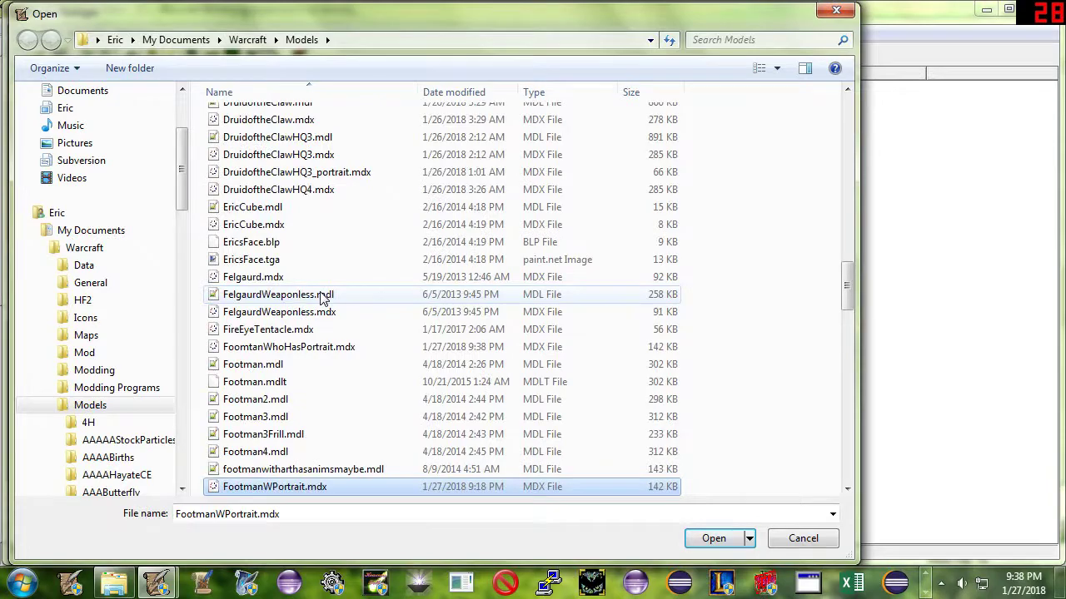
scroll(325, 300, down, 4)
scroll(341, 316, up, 1)
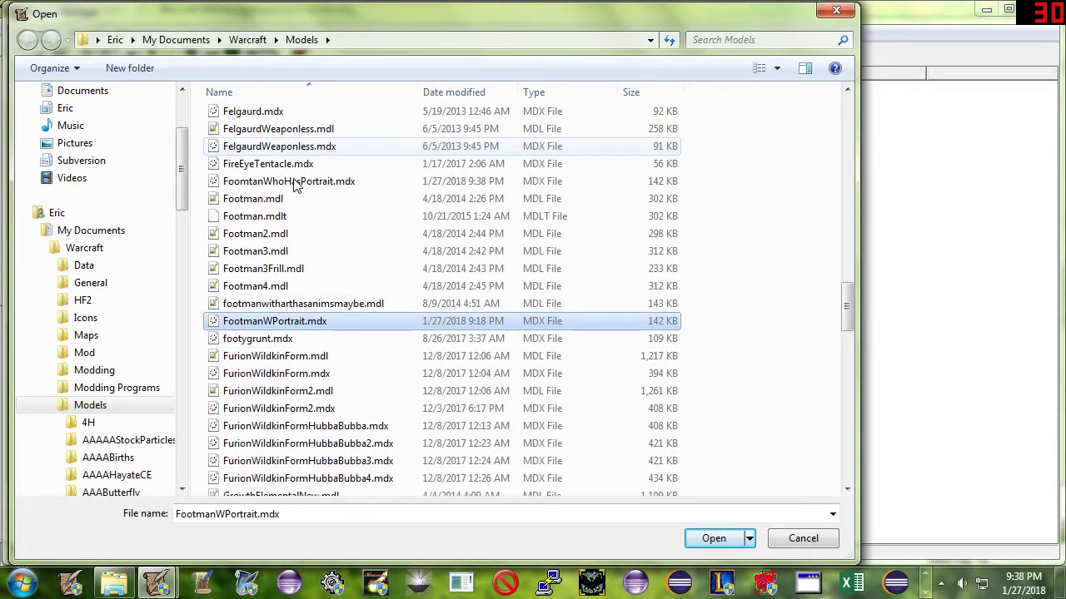
double_click(296, 180)
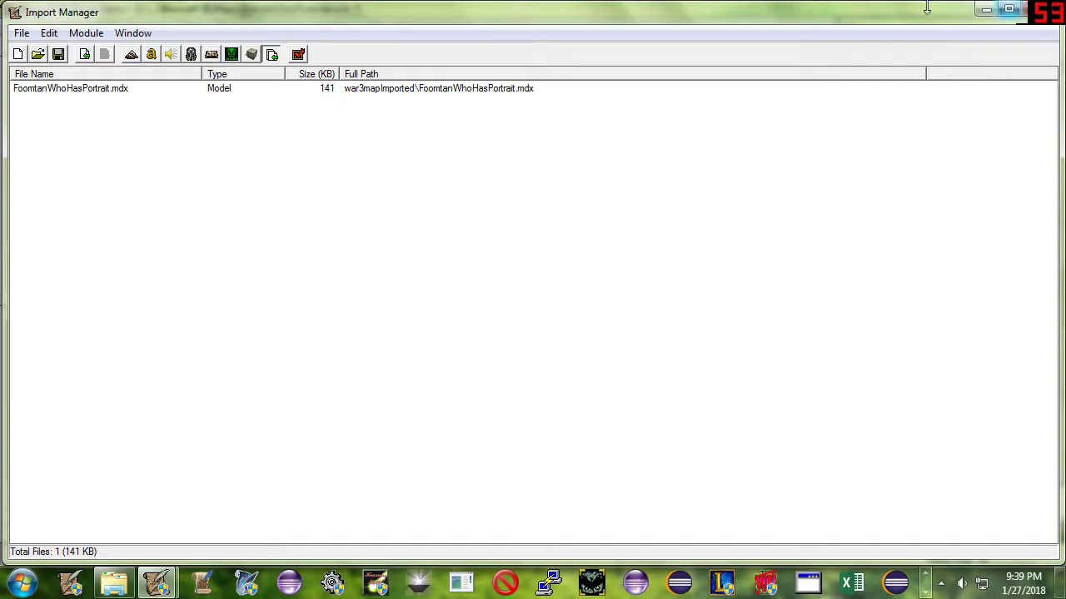
click(986, 10)
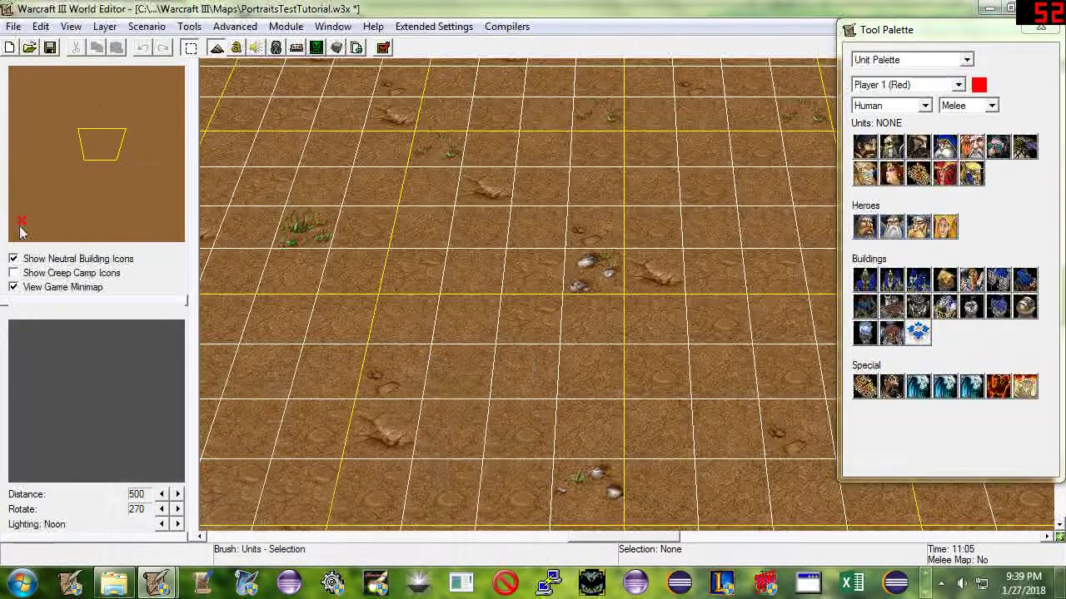
click(50, 47)
key(Return)
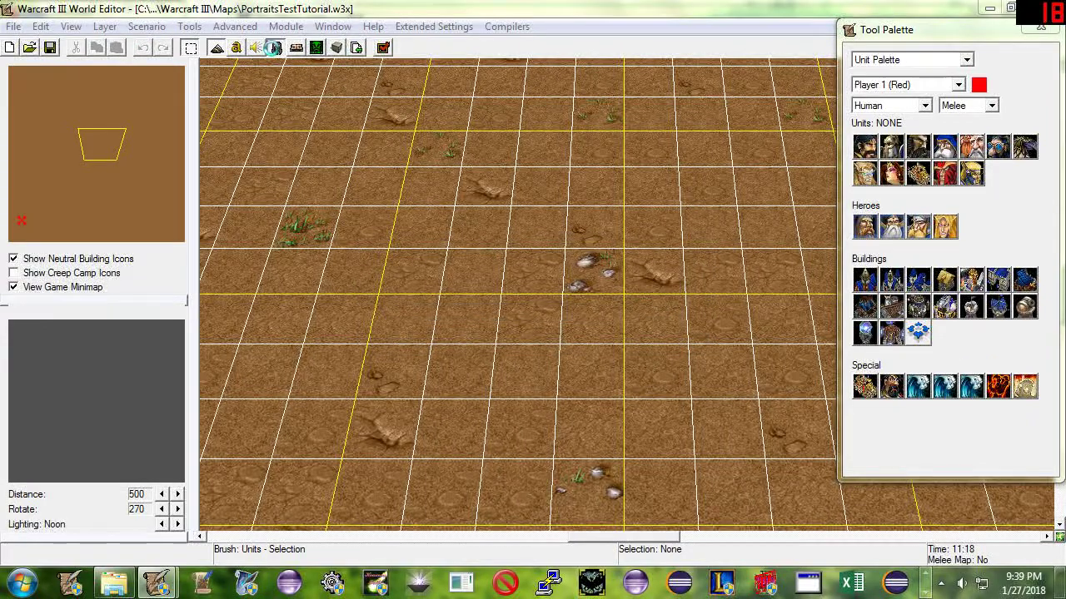
Create a custom unit by duplicating the standard Human melee Footman in the Object Editor.
click(273, 48)
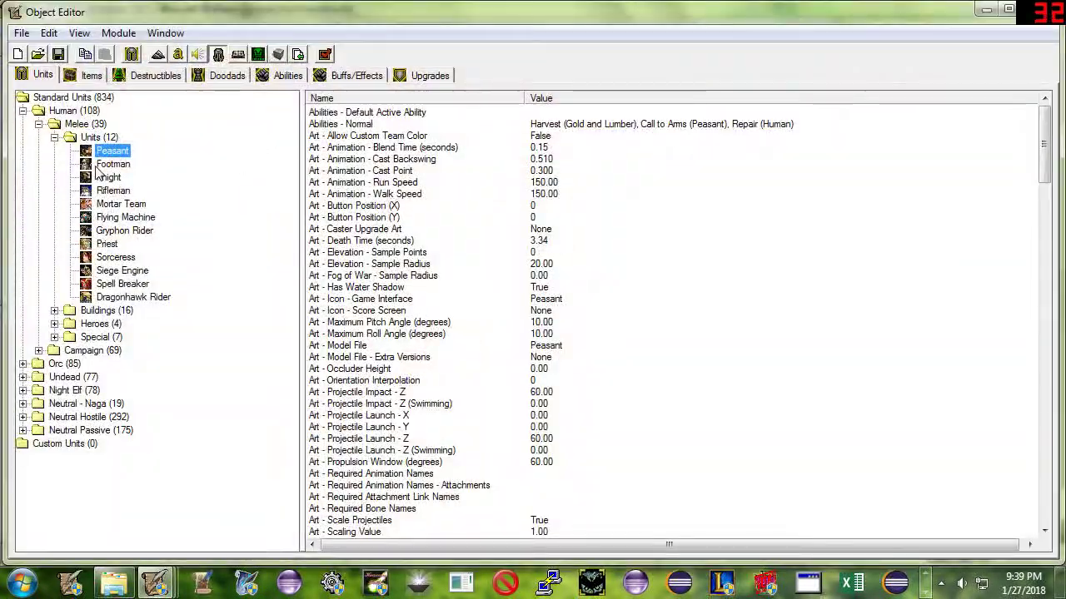
click(113, 164)
key(ctrl+c)
key(ctrl+v)
key(Return)
Rename the custom Footman unit to "Footman Who Has Portrait".
scroll(555, 315, down, 15)
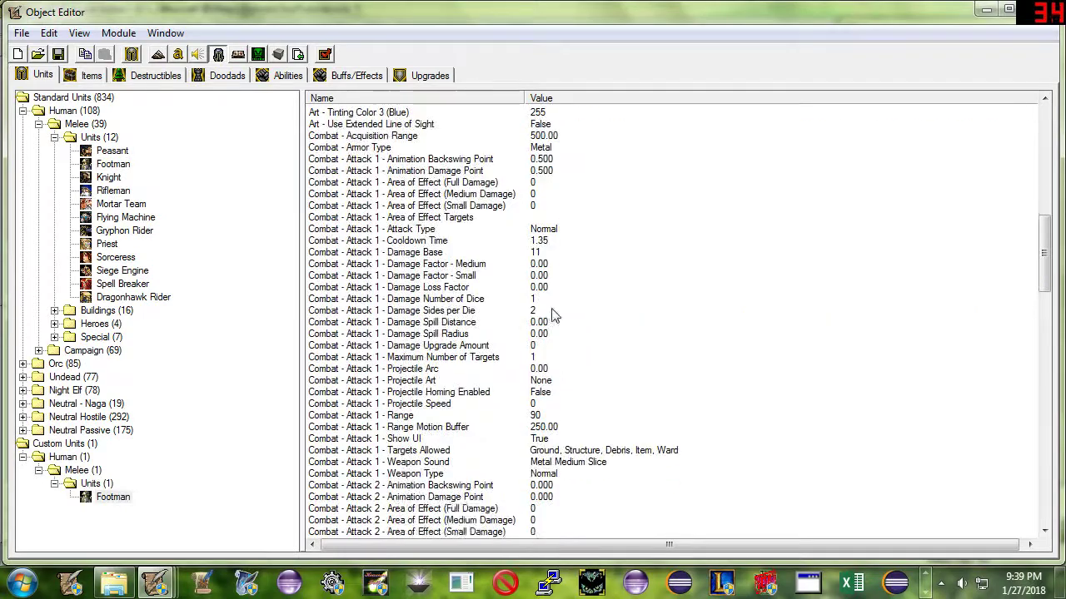
scroll(556, 315, down, 20)
double_click(531, 496)
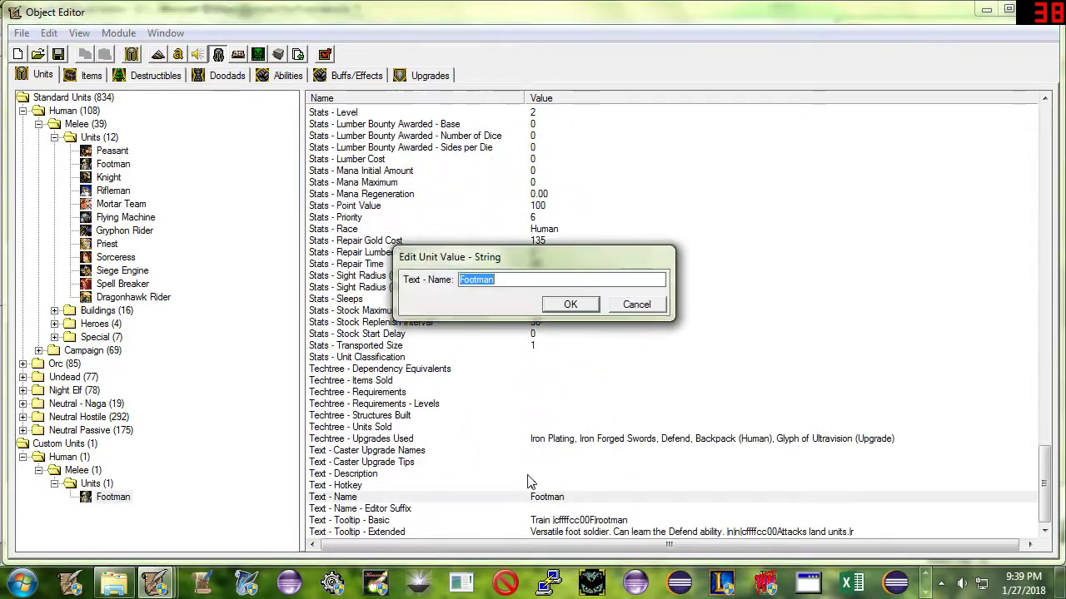
key(End)
text(Who Ha)
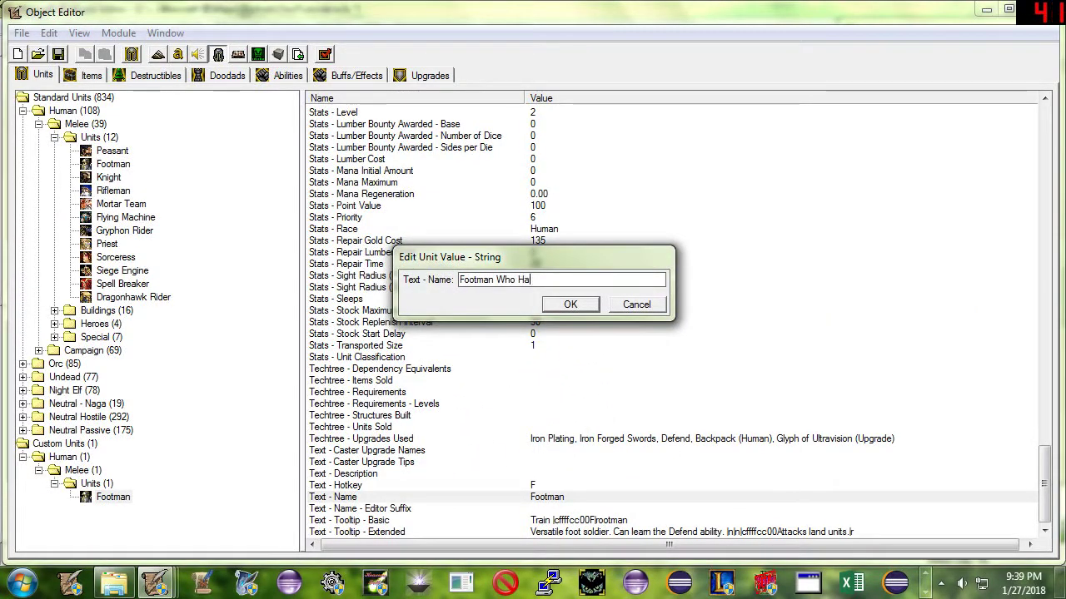
text(s Portrait)
key(Return)
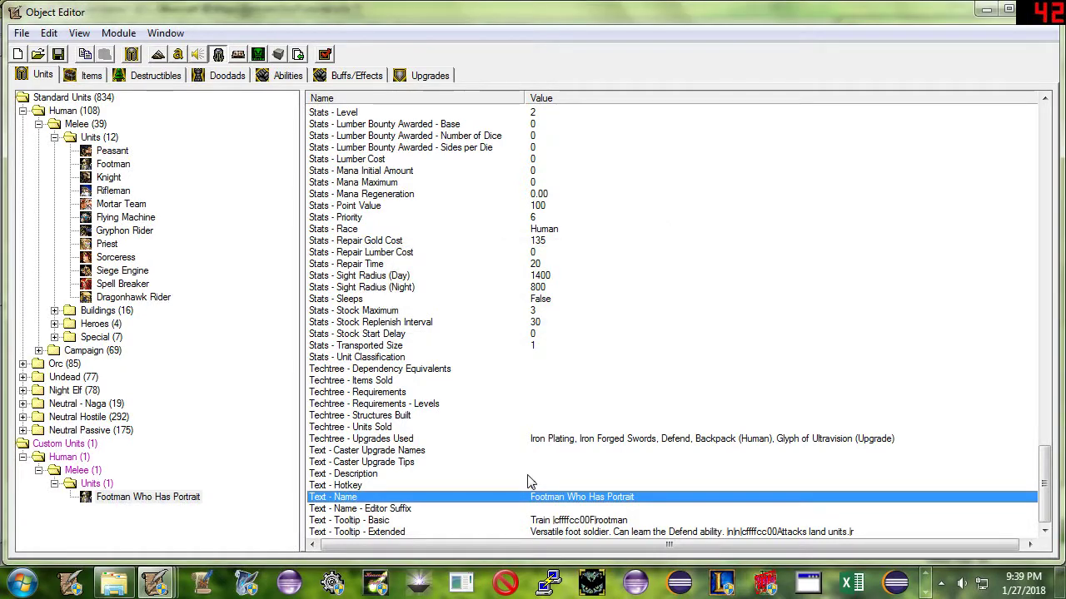
Set the custom unit's Art - Model File to the imported war3mapImported\FoomtanWhoHasPortrait.mdx and return to the map.
drag(1044, 483, 1044, 125)
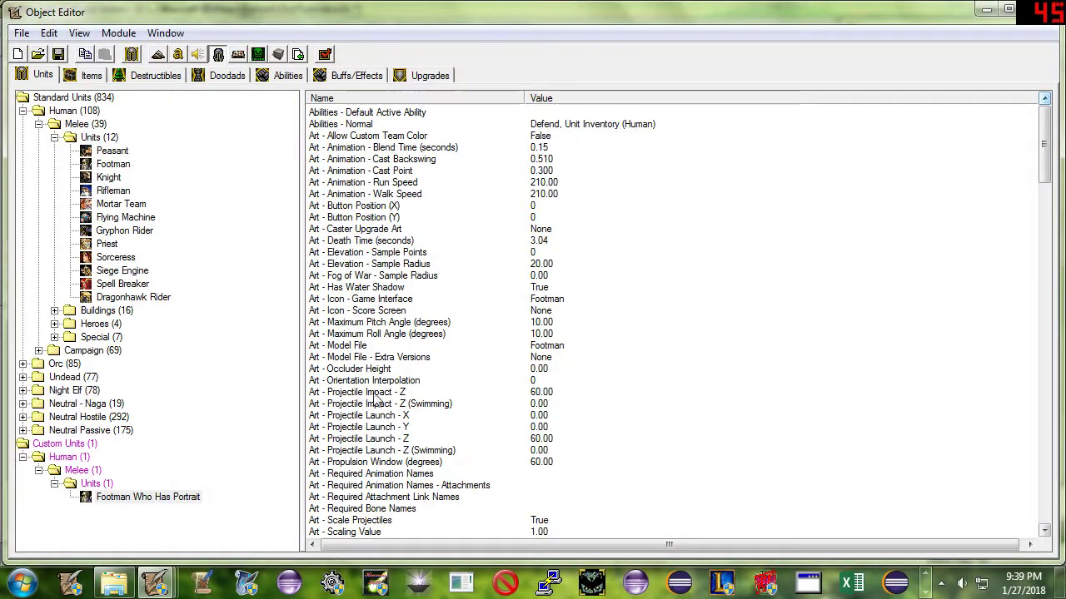
double_click(518, 346)
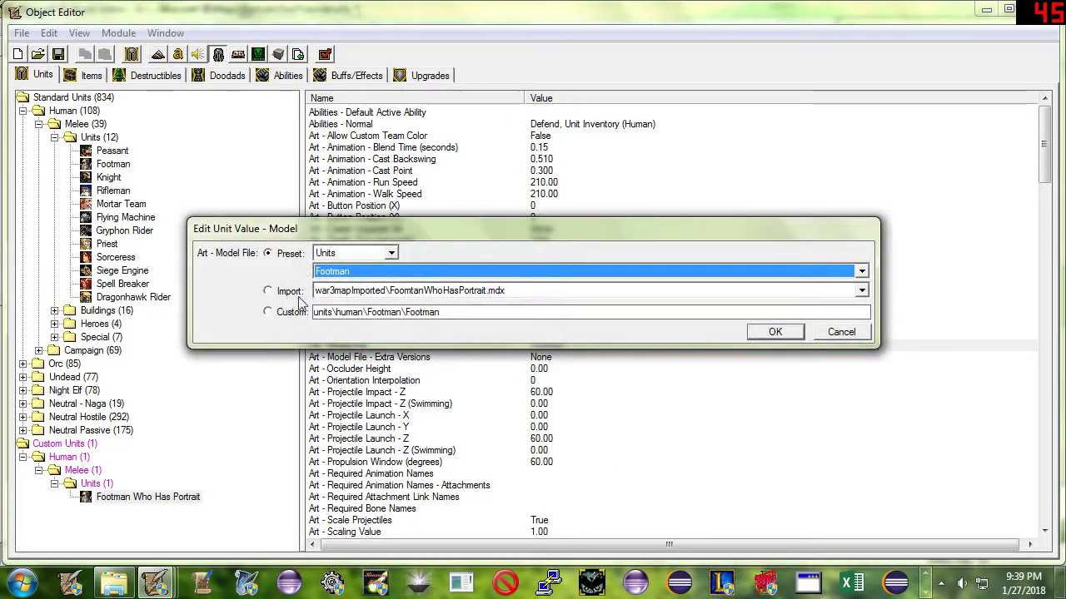
click(289, 291)
click(775, 331)
click(986, 10)
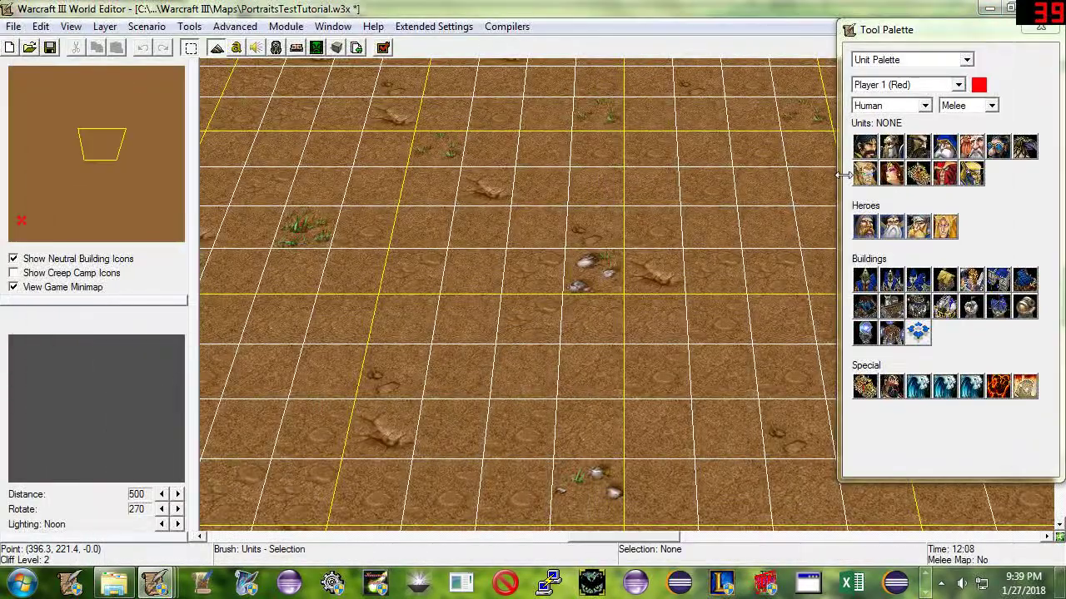
Place three standard Human Footman units for Player 1 (Red) on the western part of the visible terrain.
click(893, 150)
click(355, 239)
click(290, 150)
click(358, 148)
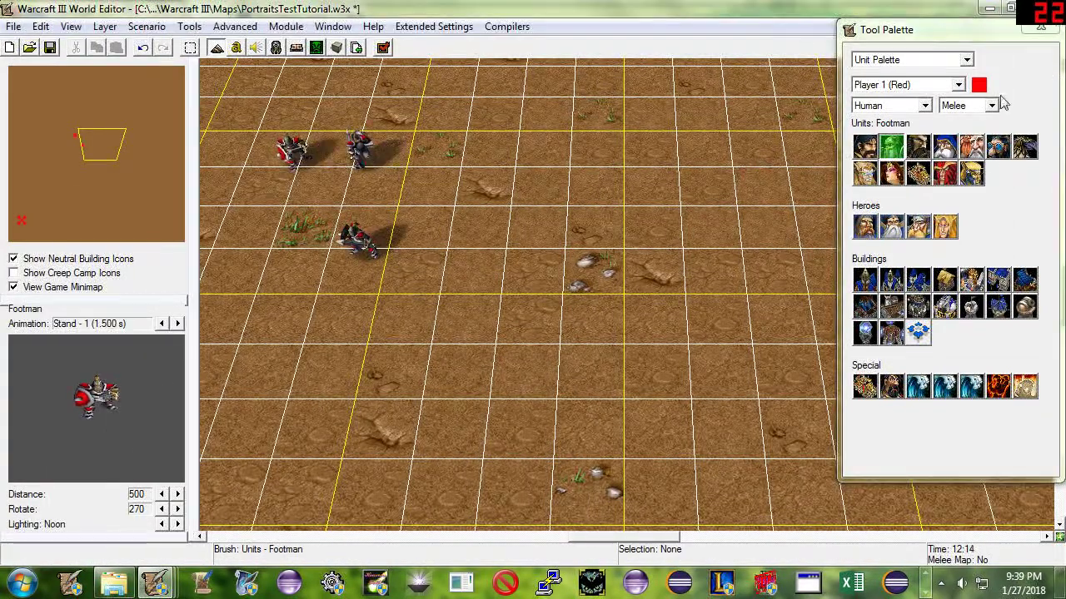
Place three custom Footman Who Has Portrait units east of the standard footmen and save the map.
click(990, 105)
click(957, 143)
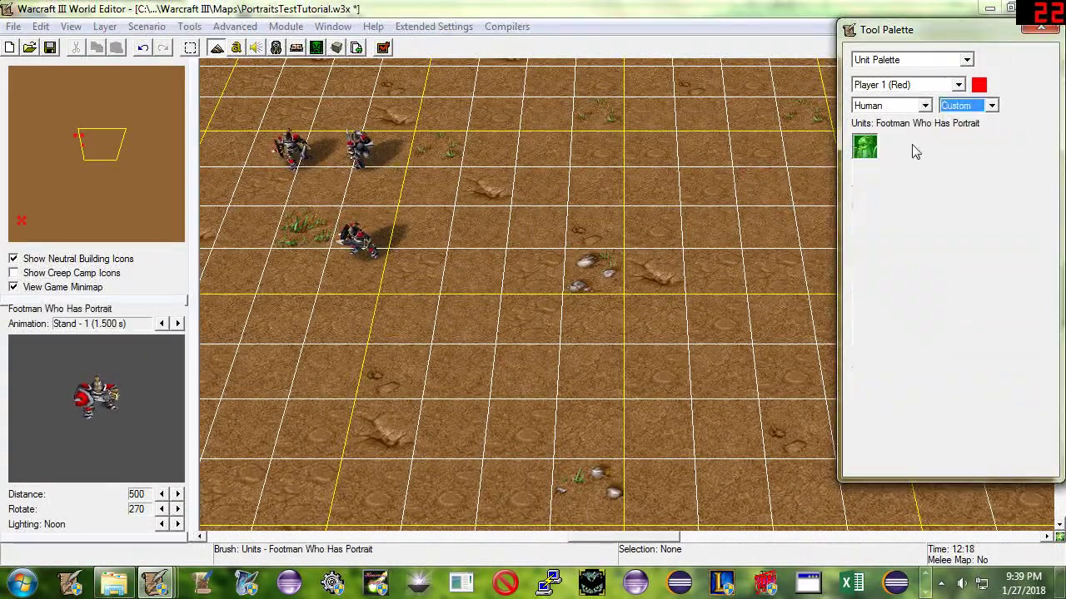
click(591, 257)
click(555, 175)
click(607, 164)
right_click(433, 209)
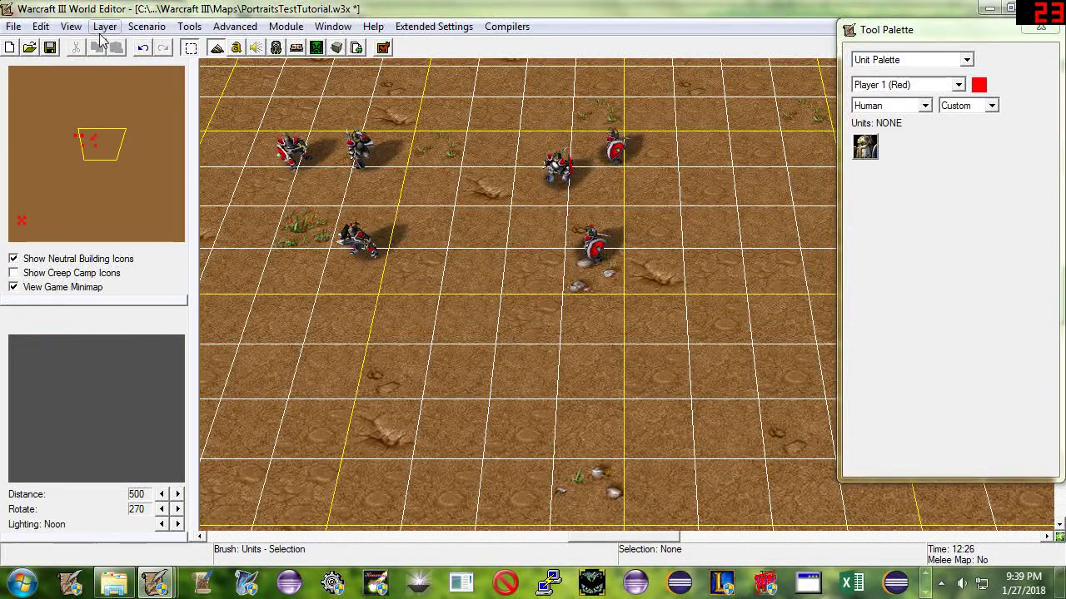
click(50, 48)
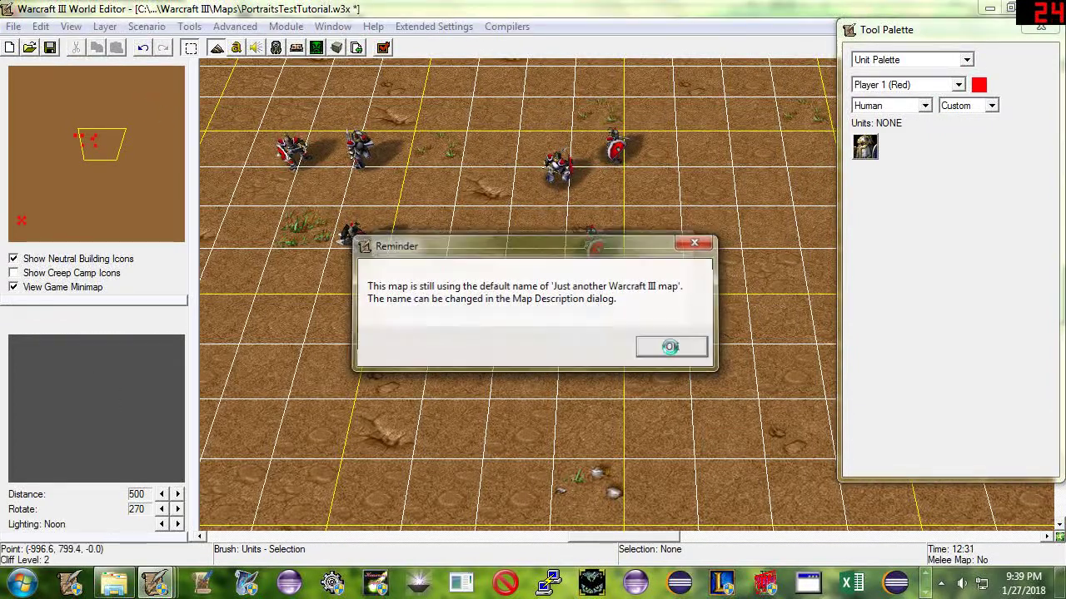
click(667, 343)
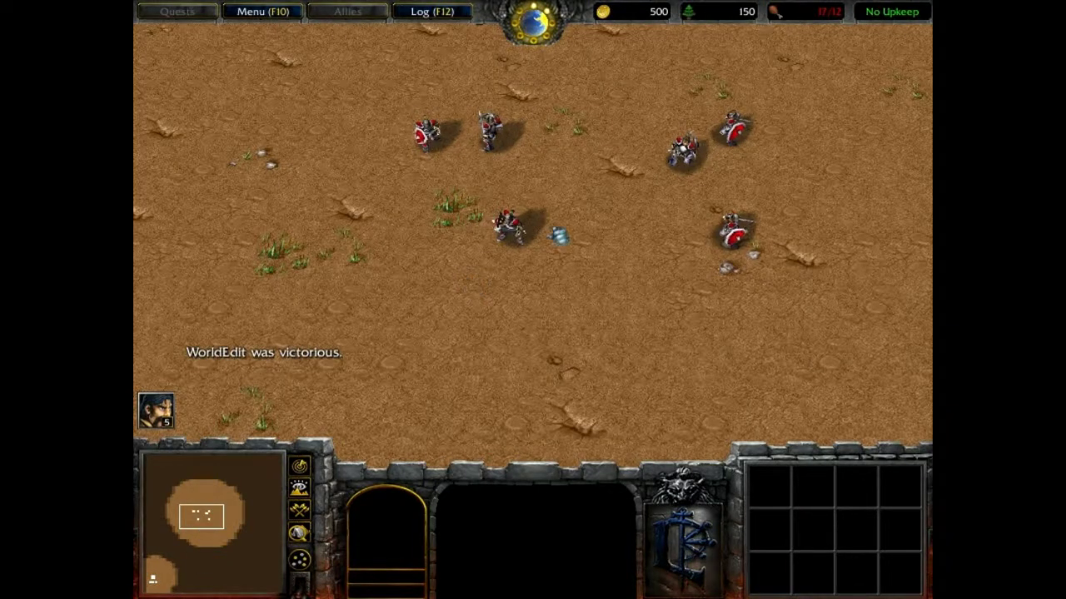
In the Warcraft III test game, select and move standard and custom footmen in turn to compare their portraits.
click(456, 290)
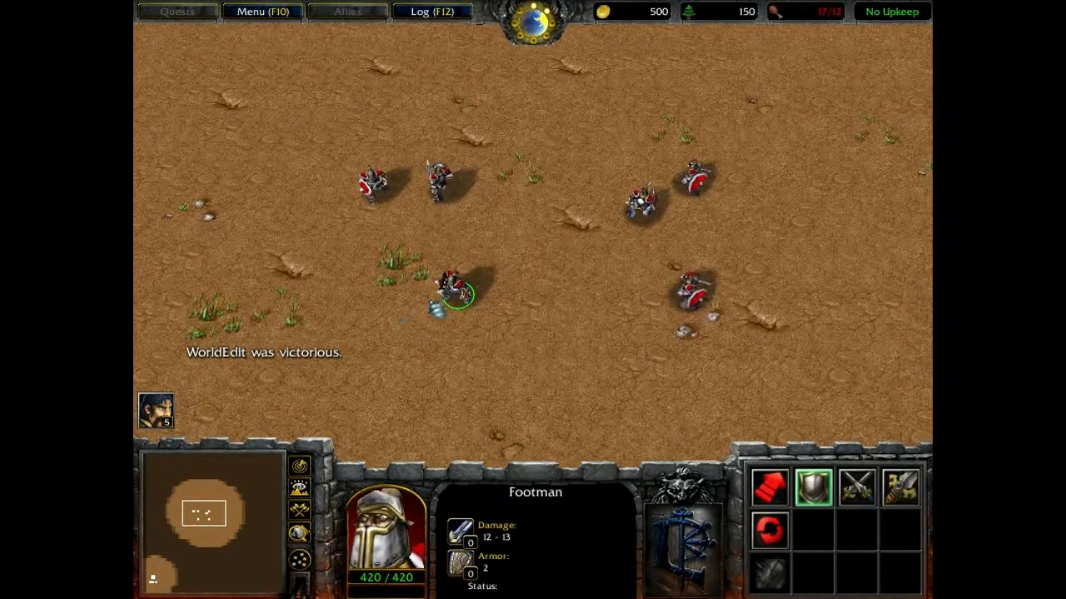
click(698, 299)
right_click(749, 243)
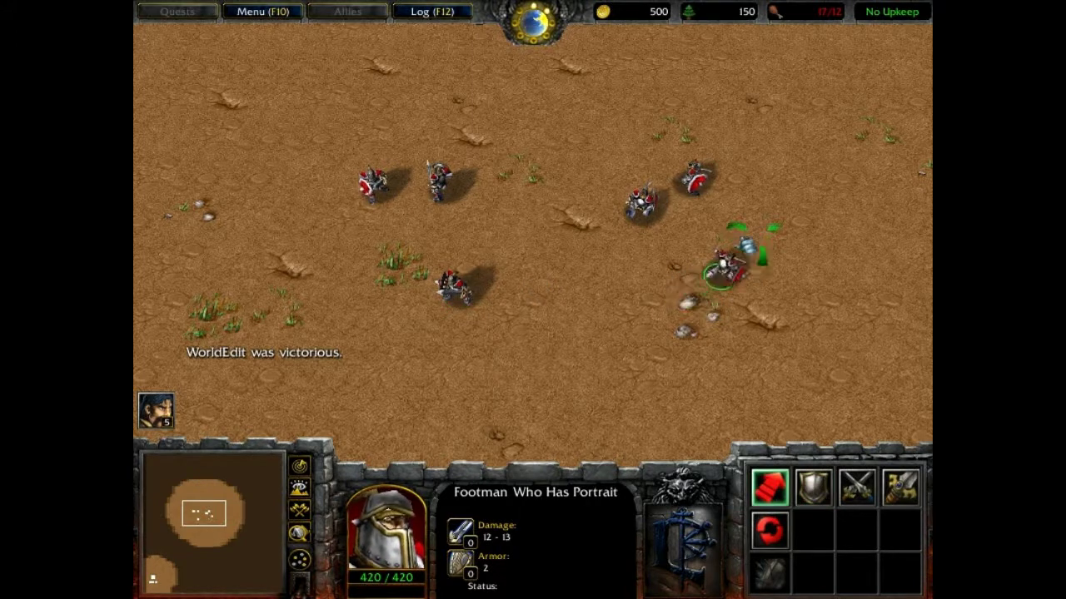
click(641, 200)
right_click(651, 73)
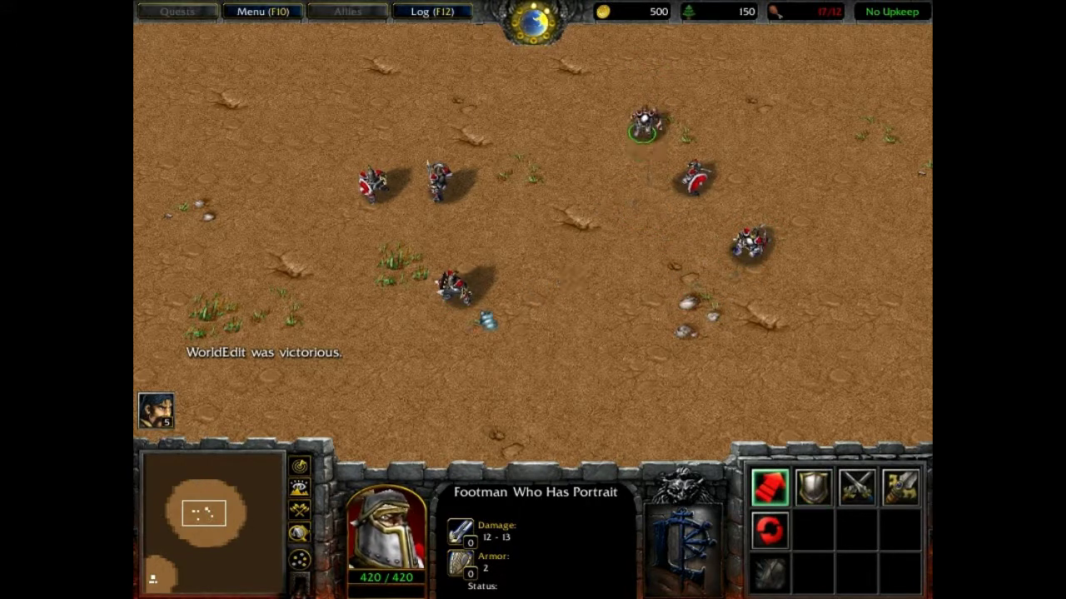
click(466, 296)
right_click(498, 212)
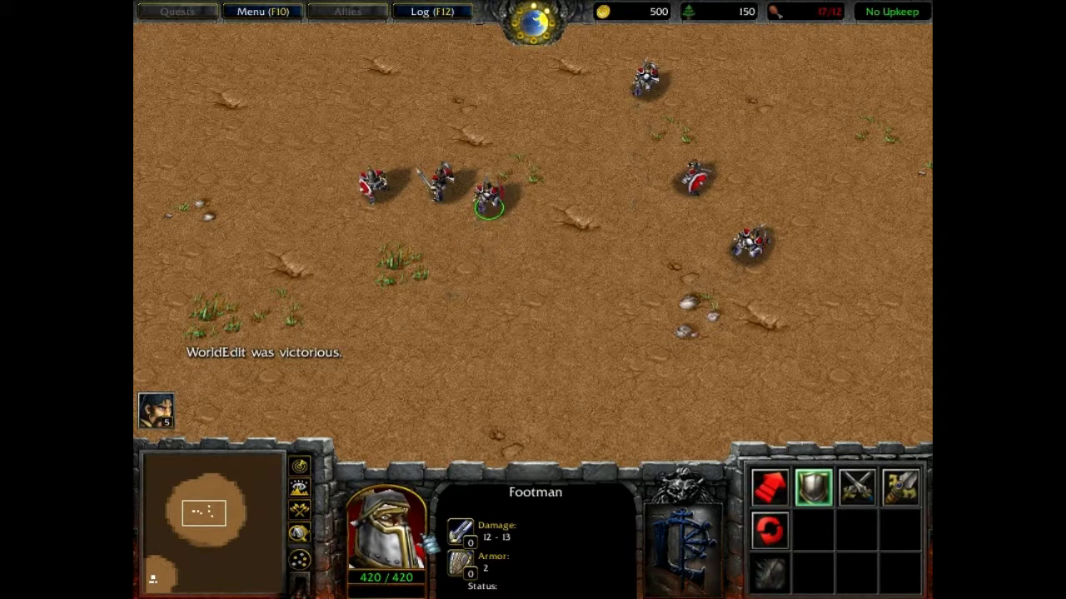
drag(588, 128, 826, 207)
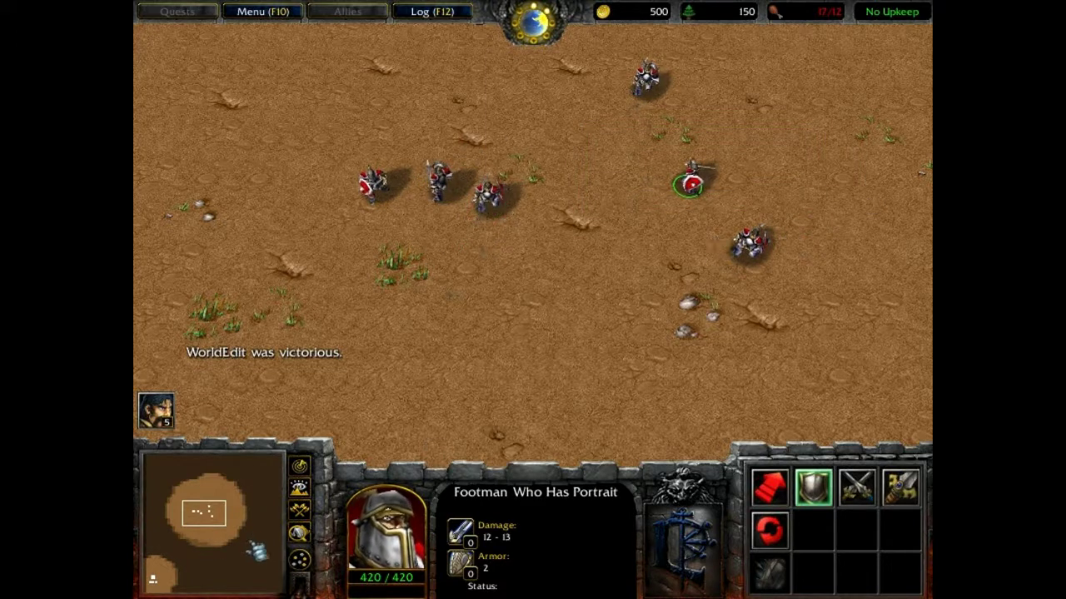